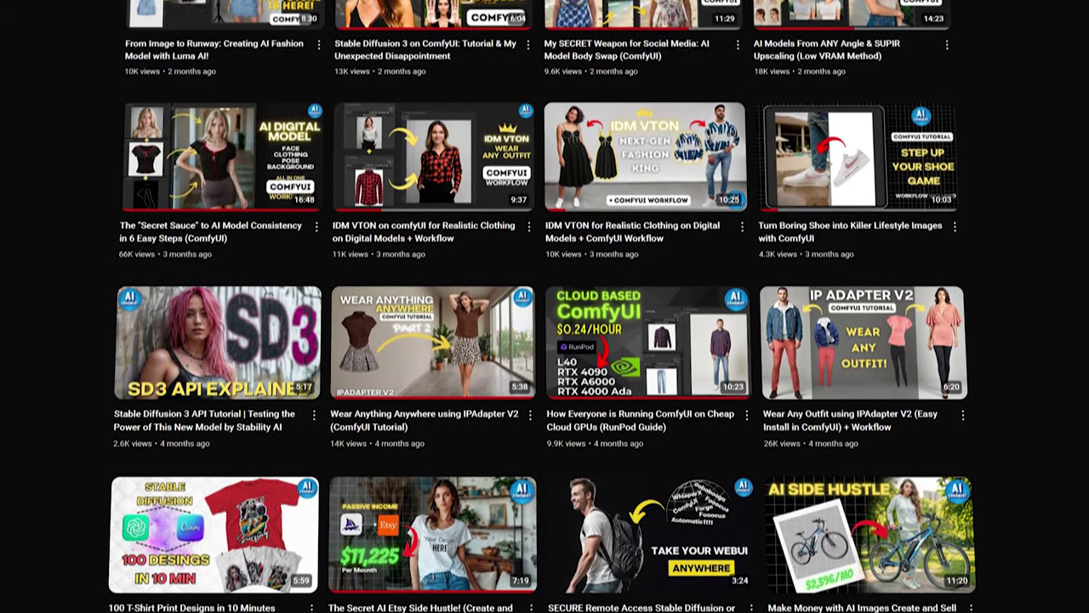
scroll(545, 340, "down", 3)
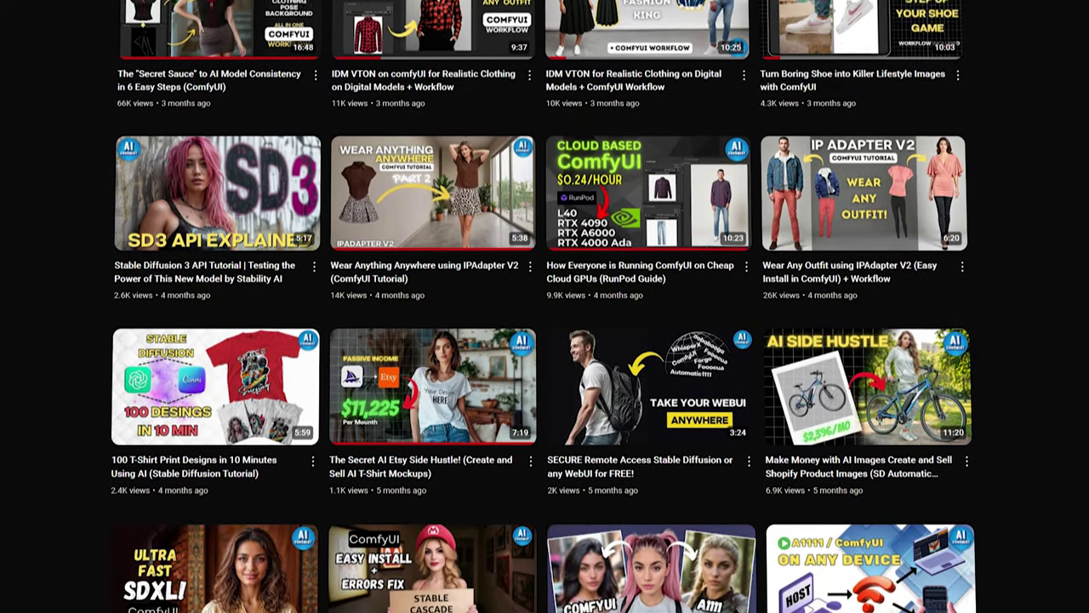
scroll(544, 306, "down", 2)
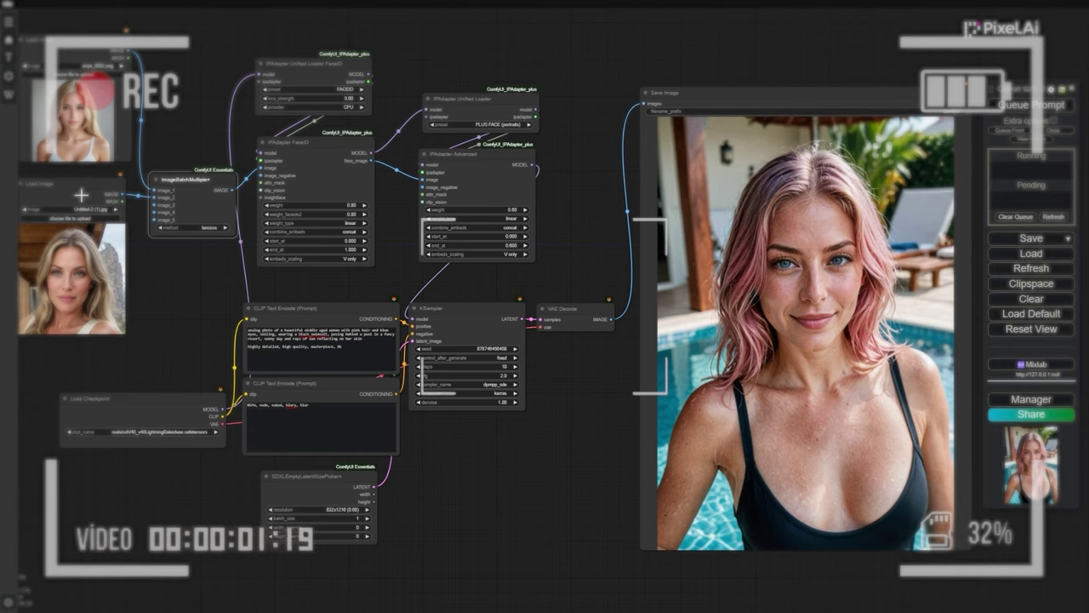
Move the two reference Load Image nodes beside the generated portrait and compare the faces up close
left_click_drag(78, 190, 635, 105)
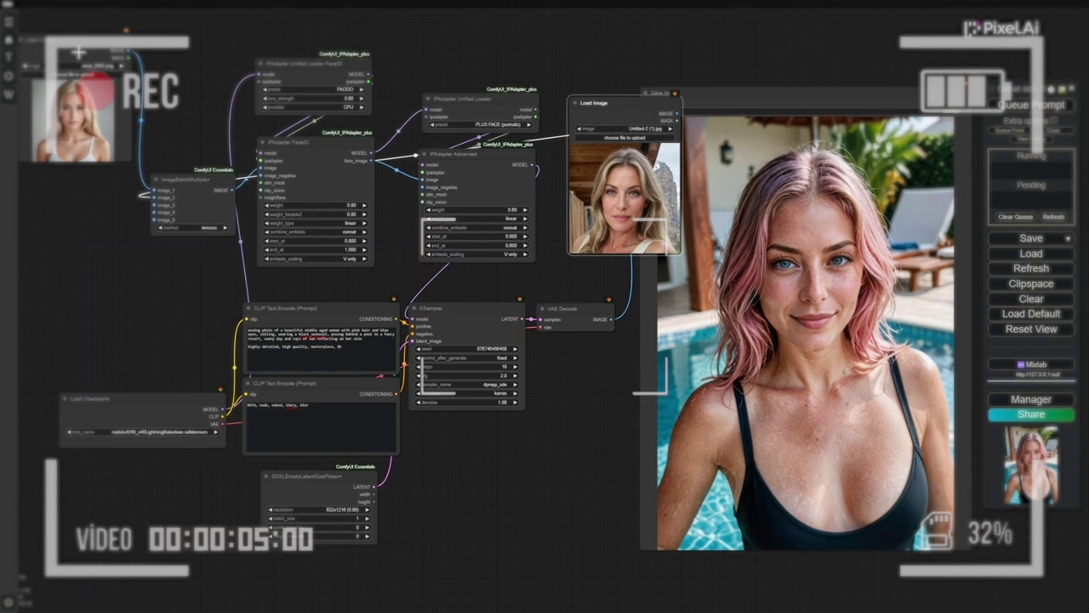
left_click_drag(73, 49, 772, 61)
scroll(744, 109, "up", 4)
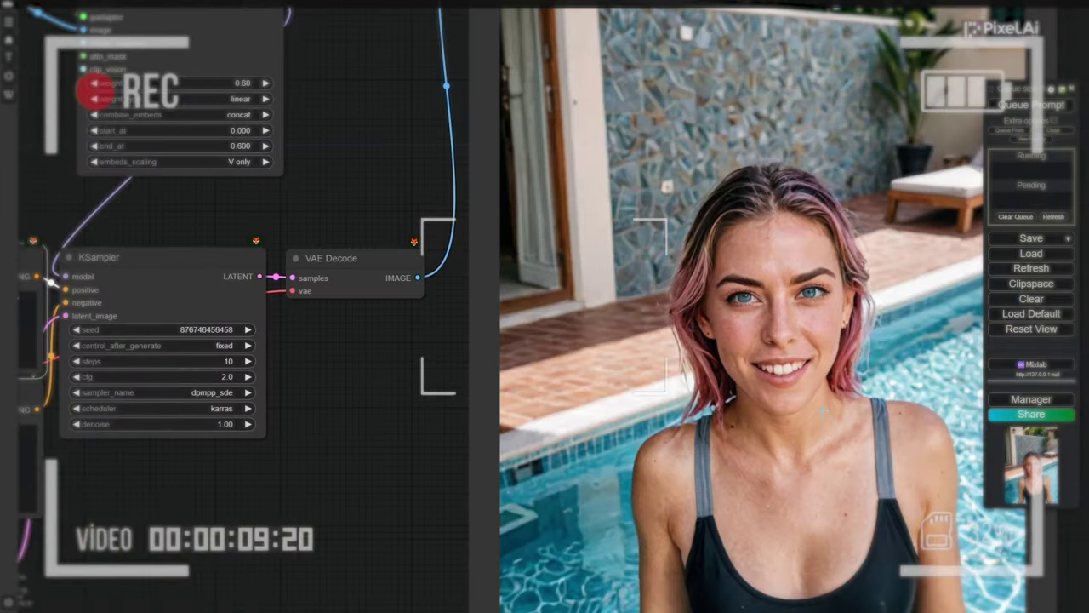
scroll(822, 411, "up", 1)
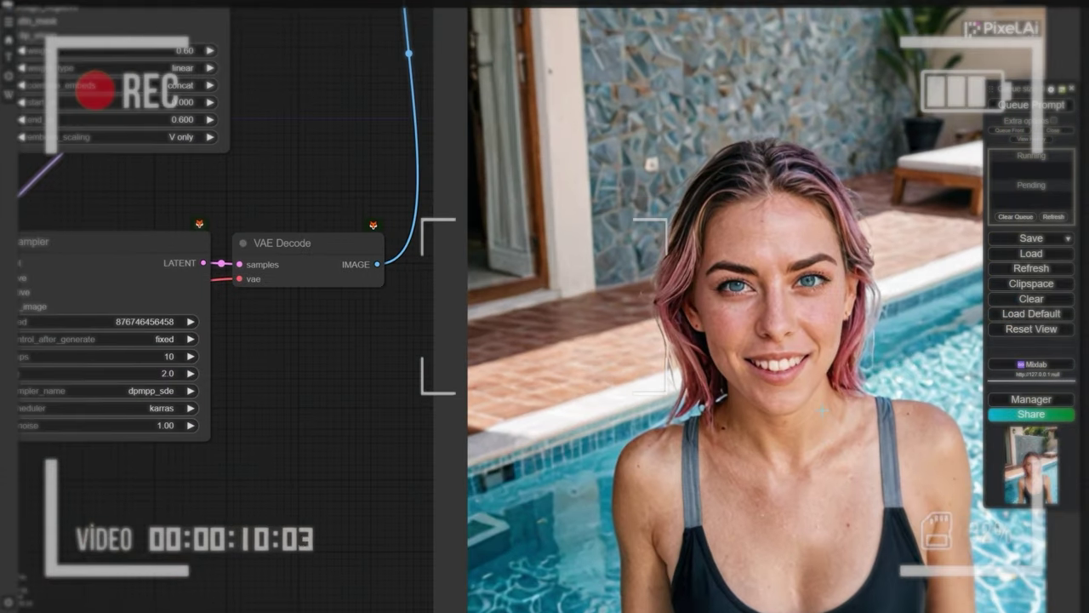
scroll(508, 440, "down", 3)
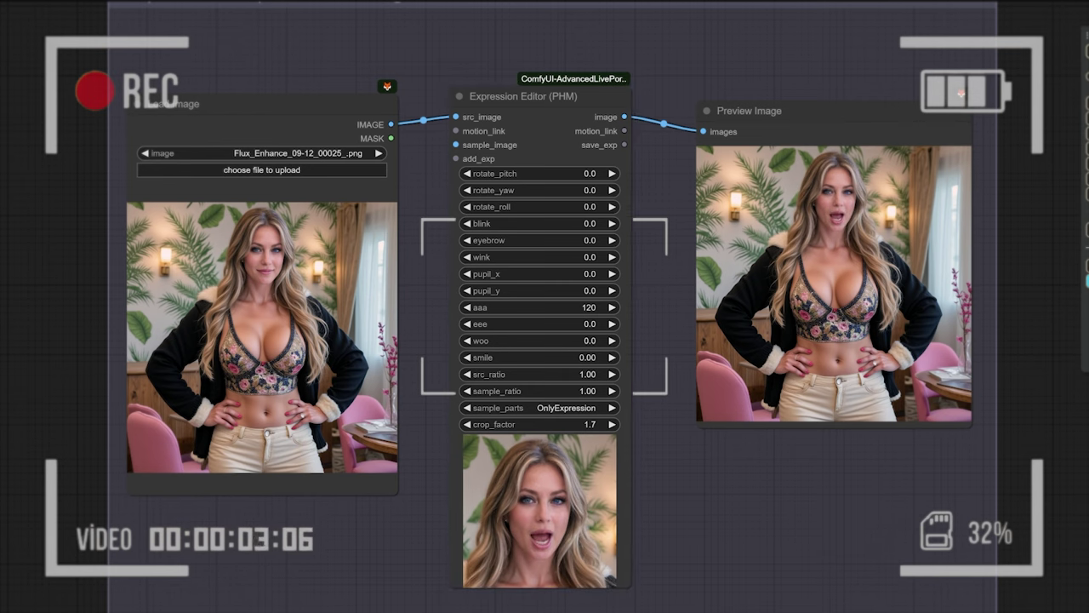
Try the Expression Editor's aaa at -30, reset it to 0 and raise eee
left_click_drag(578, 307, 451, 307)
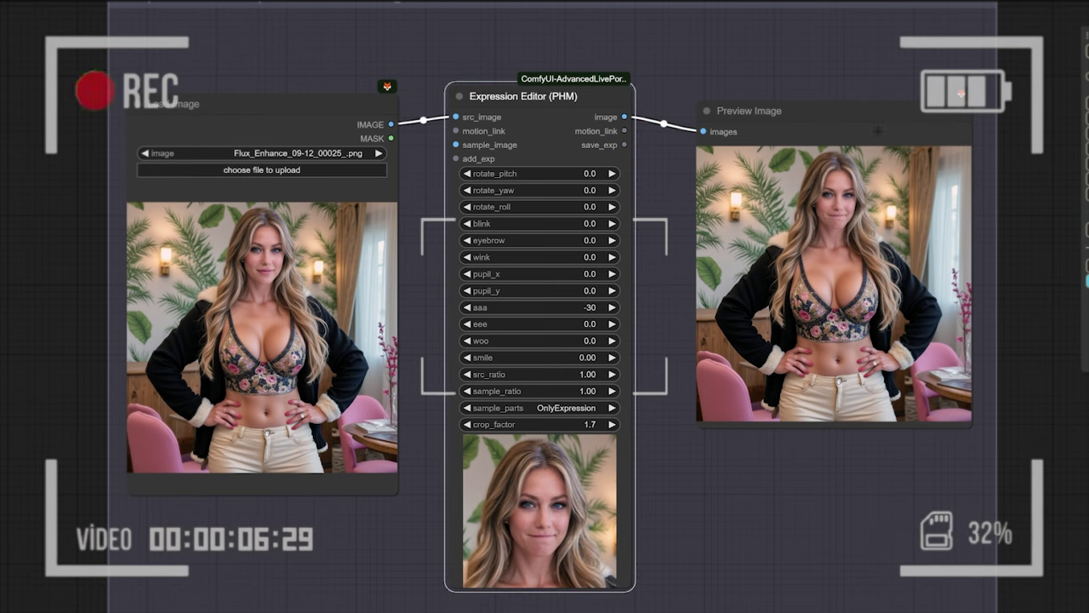
double_click(589, 307)
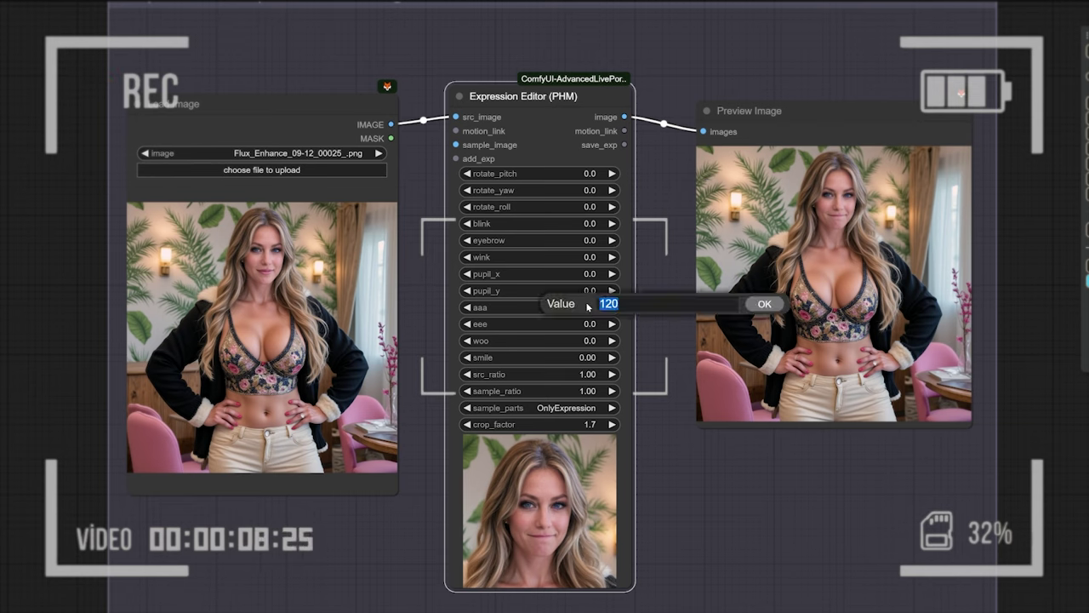
type("0")
key("Return")
left_click_drag(585, 324, 694, 324)
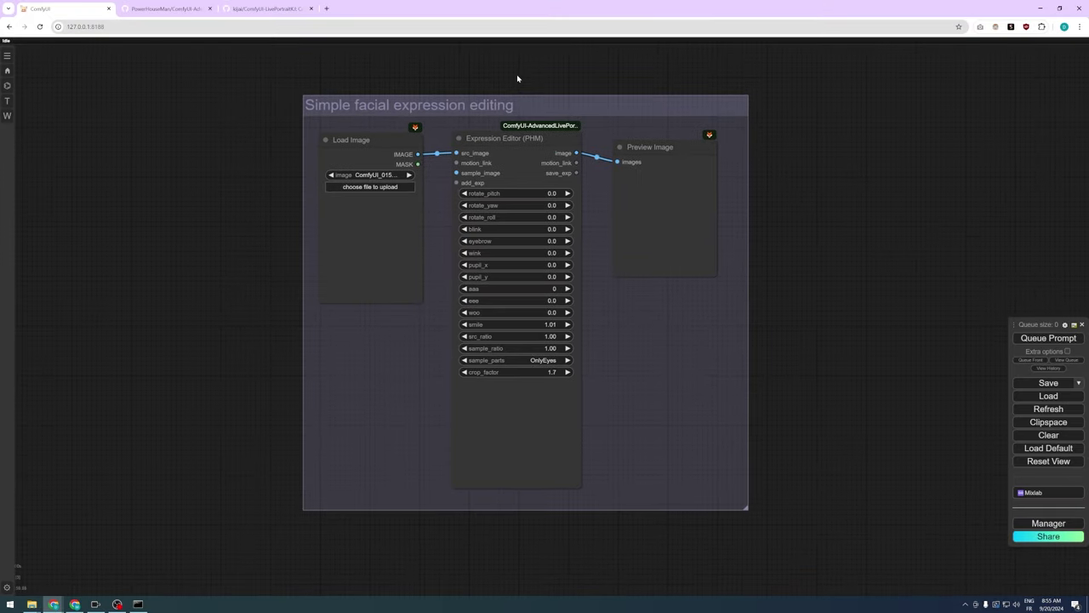
Load Flux_Enhance_09-12_00025_.png into the Load Image node
left_click(382, 186)
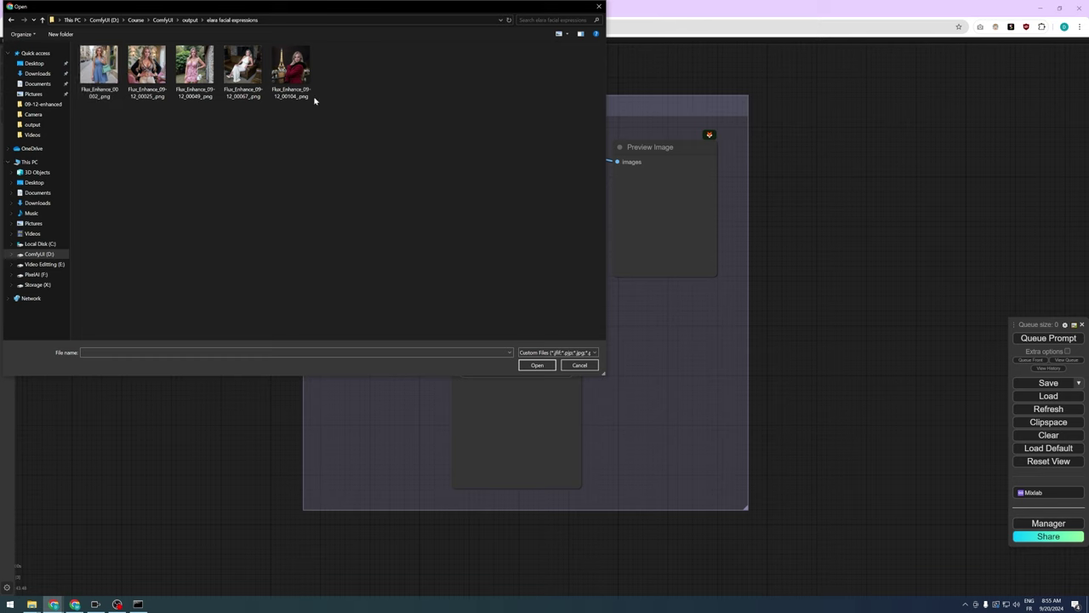
scroll(291, 100, "up", 2)
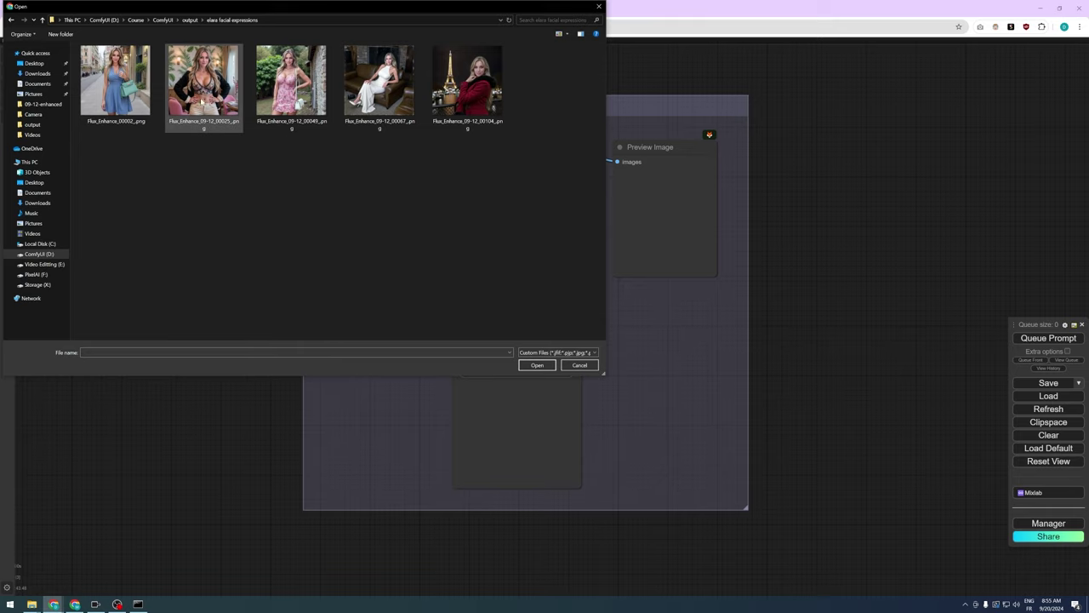
double_click(203, 83)
scroll(585, 221, "up", 3)
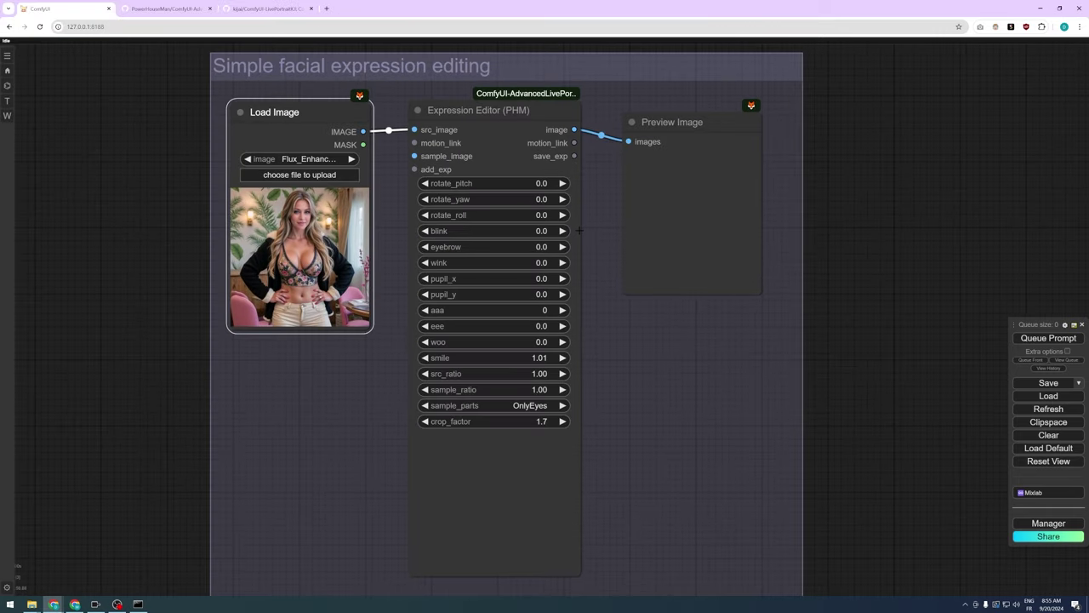
Enlarge the Load Image node and the "Simple facial expression editing" group to make room for larger images
left_click_drag(371, 333, 398, 439)
scroll(680, 385, "down", 7)
left_click_drag(841, 437, 681, 355)
left_click_drag(579, 419, 739, 533)
scroll(545, 338, "up", 3)
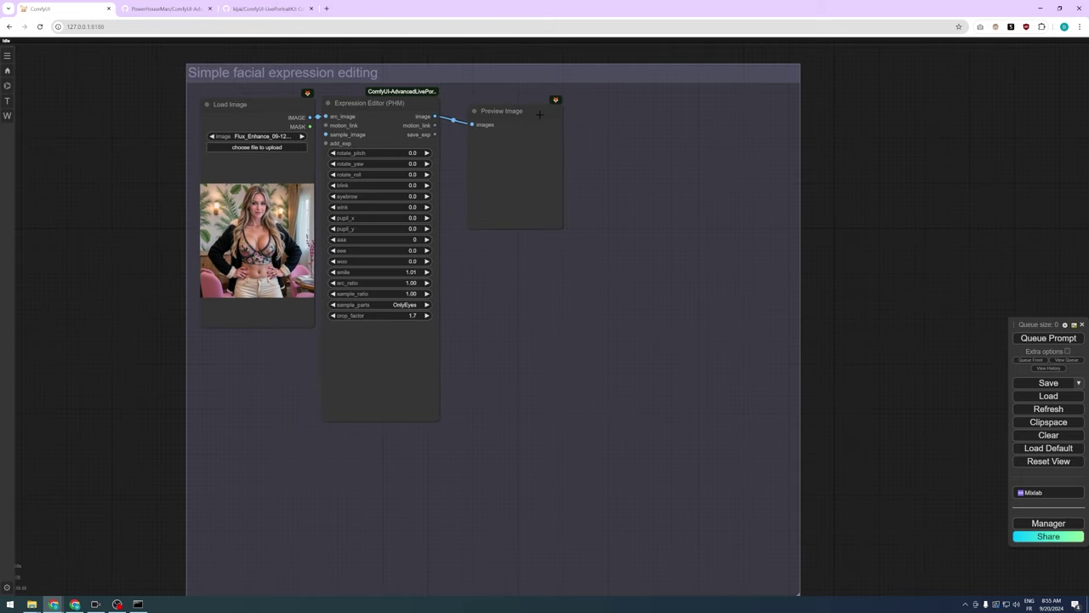
Spread the Expression Editor and Preview Image nodes out to the right, and enlarge the Load Image and Preview Image nodes
left_click_drag(510, 103, 649, 103)
left_click_drag(712, 221, 792, 393)
left_click_drag(693, 105, 681, 104)
left_click_drag(387, 104, 494, 105)
left_click_drag(313, 326, 394, 451)
scroll(528, 259, "up", 1)
left_click_drag(864, 266, 887, 300)
left_click(732, 352)
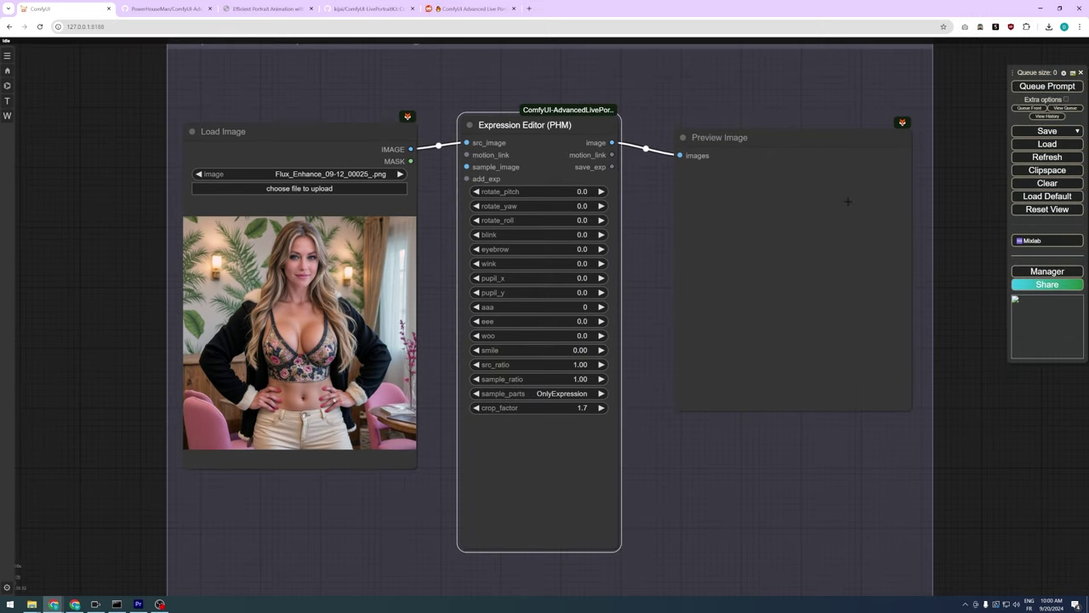
Run the workflow for a baseline preview, and render the head with a positive rotate_pitch and with -20
left_click(1048, 87)
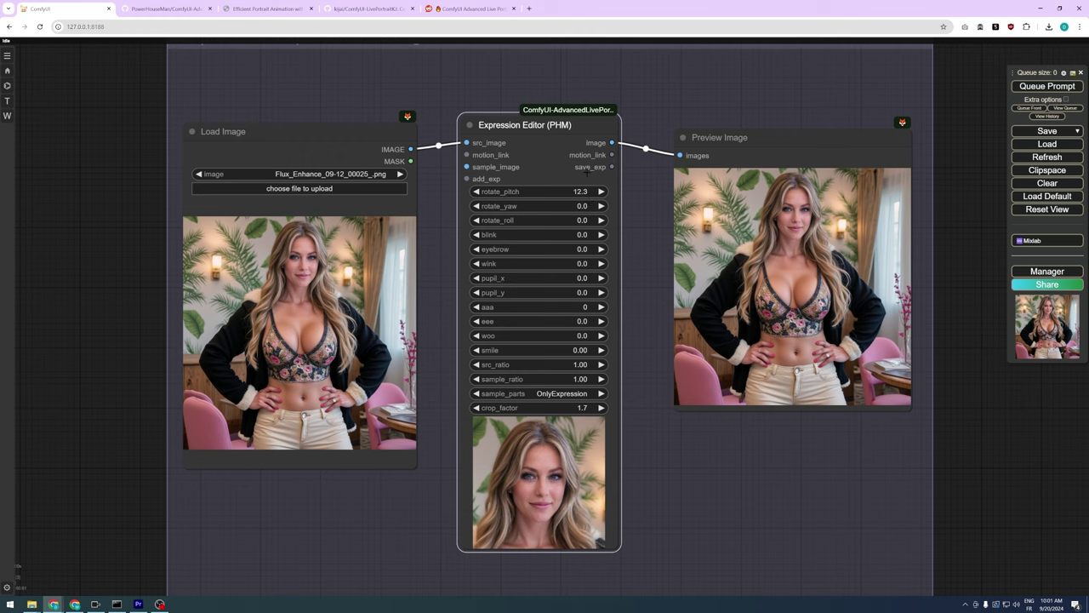
left_click(1041, 86)
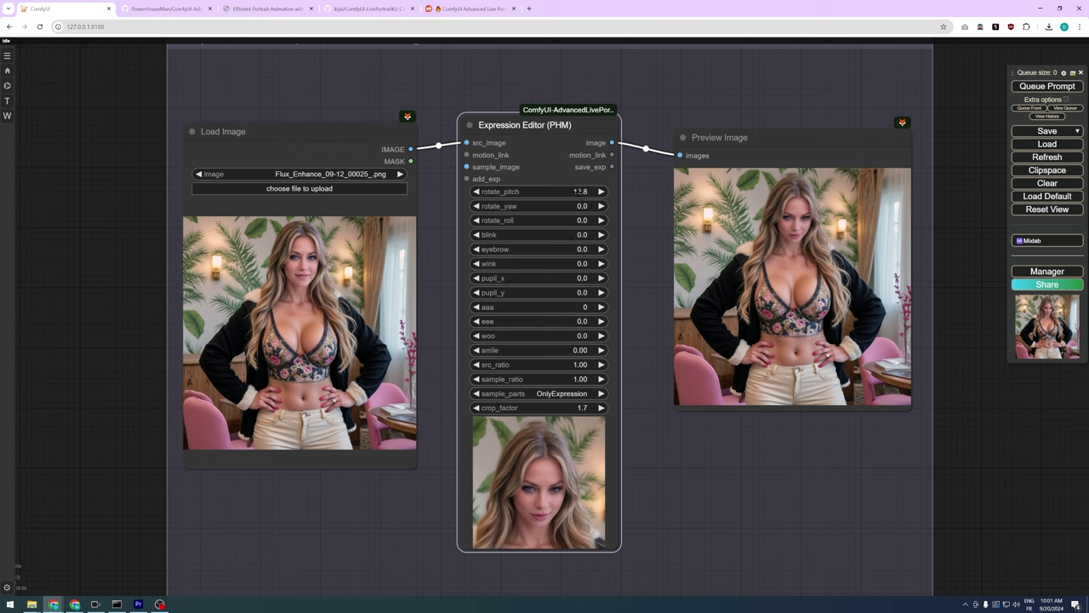
left_click(1032, 87)
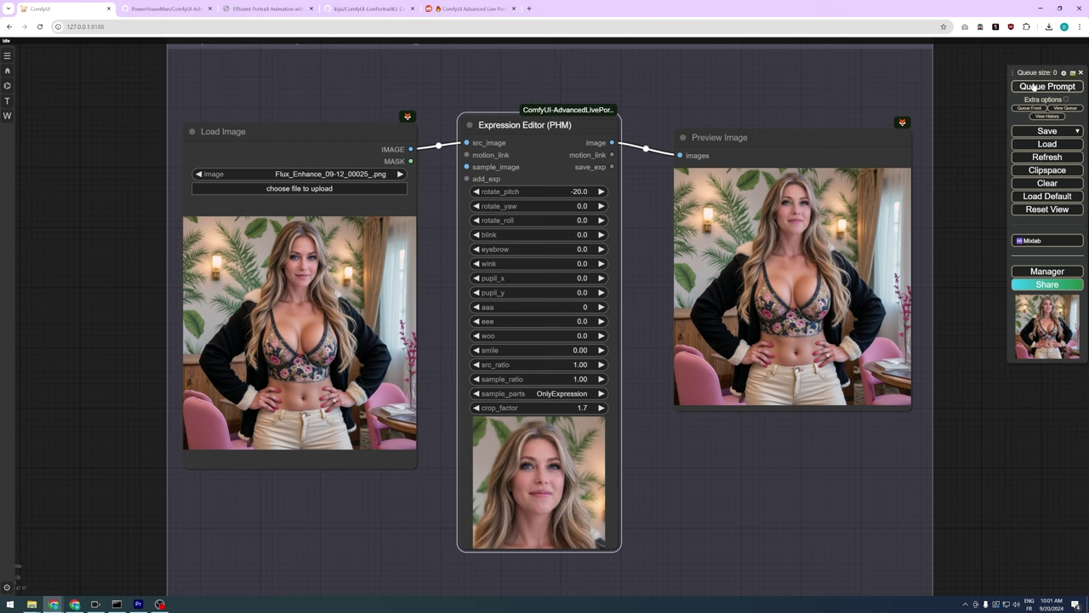
Reset rotate_pitch to 0 and regenerate the preview
left_click(575, 191)
type("0")
key("Return")
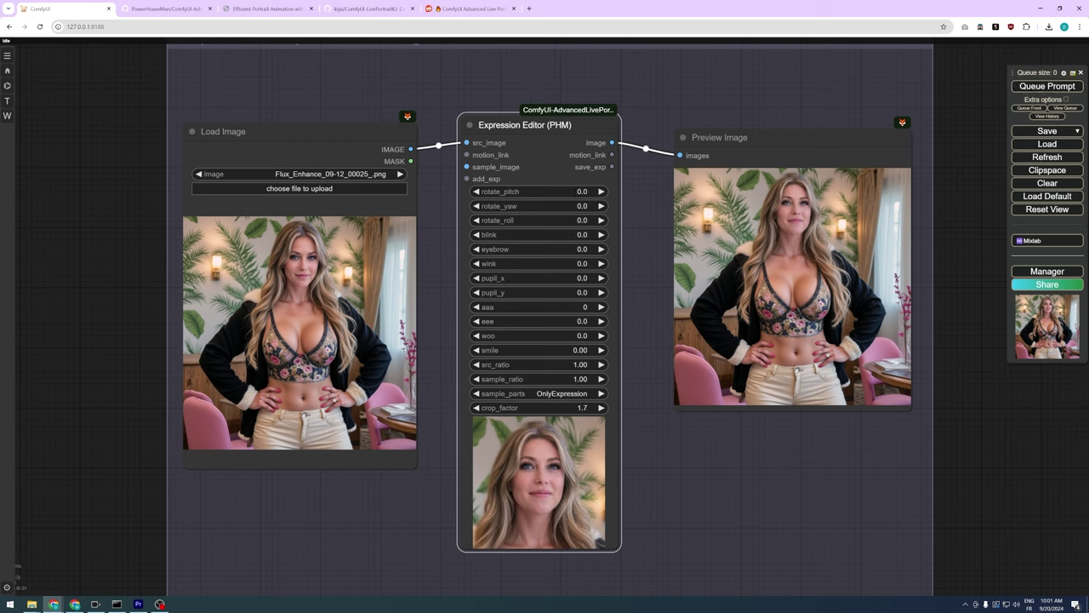
left_click(1046, 86)
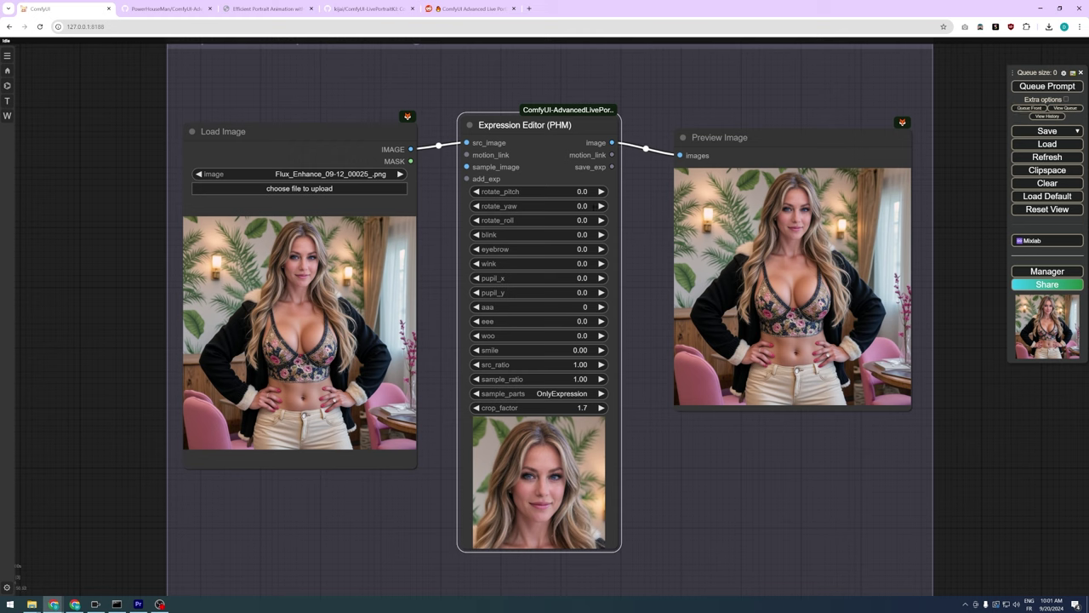
Render the head with rotate_yaw at 20 and at -20, and reset rotate_yaw to 0
left_click(1030, 86)
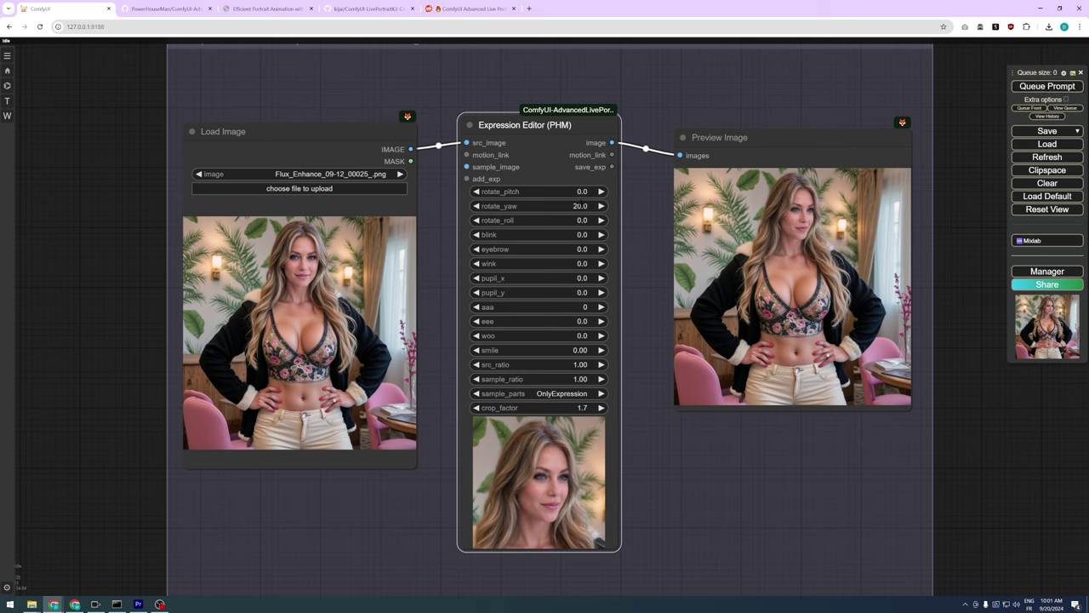
left_click(1019, 90)
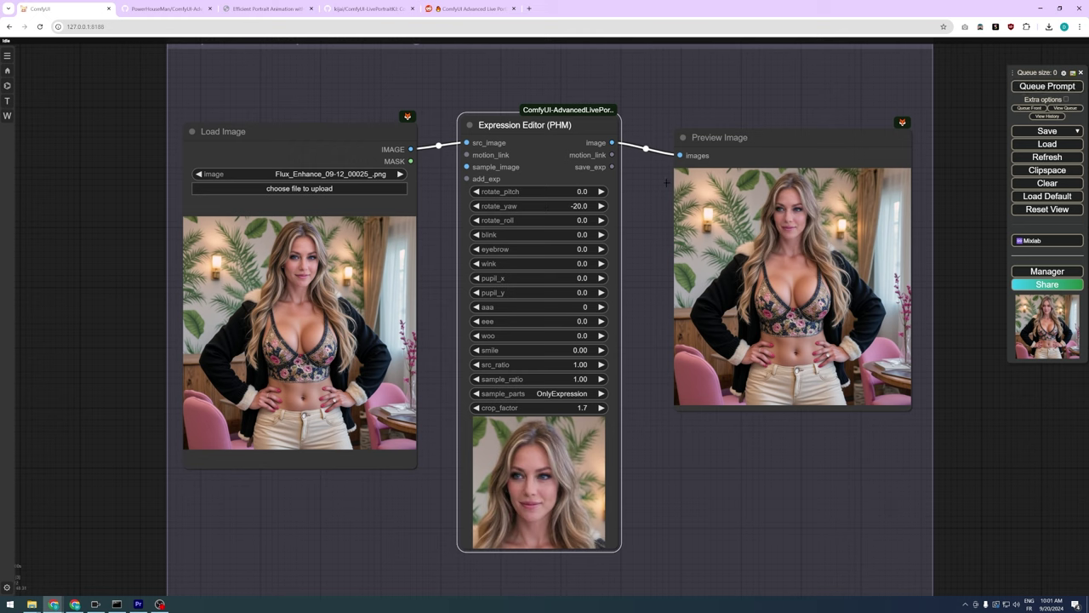
left_click(569, 206)
type("0")
key("Return")
Render the head with a positive rotate_roll and with -20, and reset rotate_roll to 0
left_click(1040, 87)
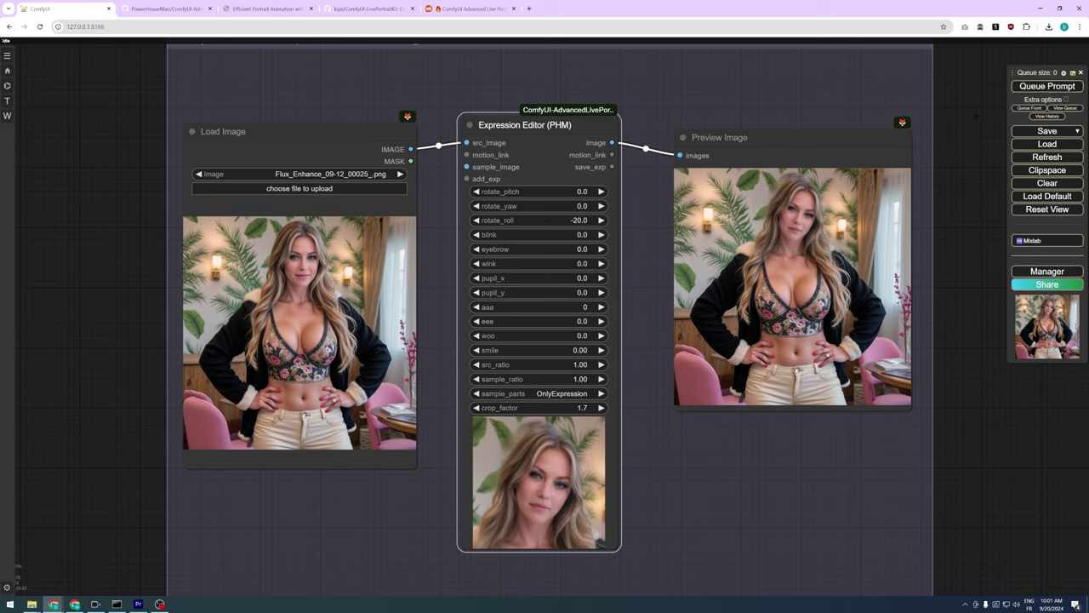
left_click(1035, 86)
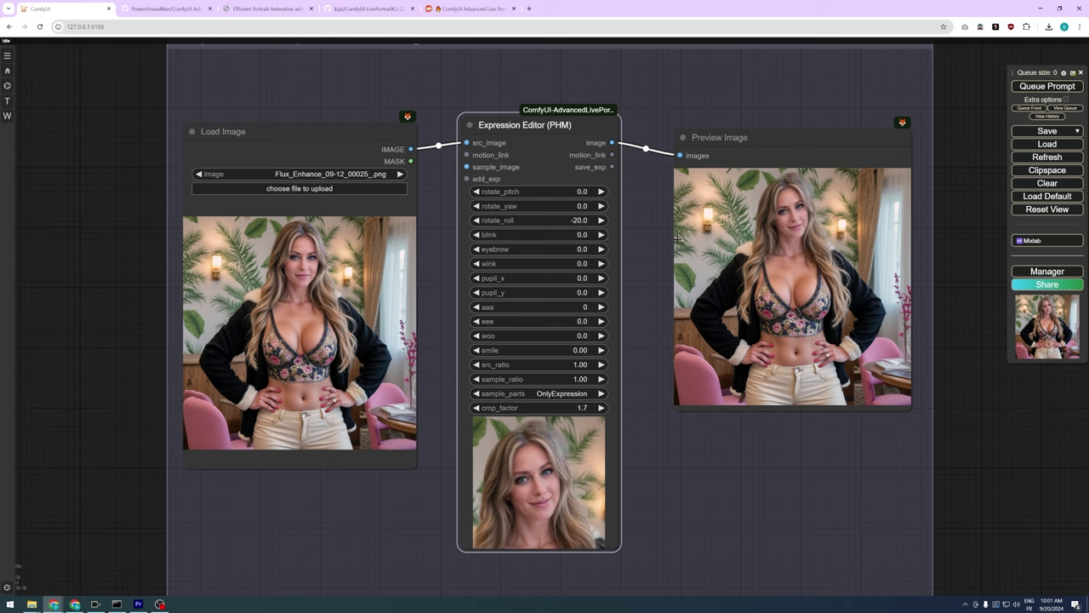
left_click(578, 220)
type("0")
key("Return")
Regenerate the preview, render it again with blink at -20, and reset blink to 0
left_click(1048, 86)
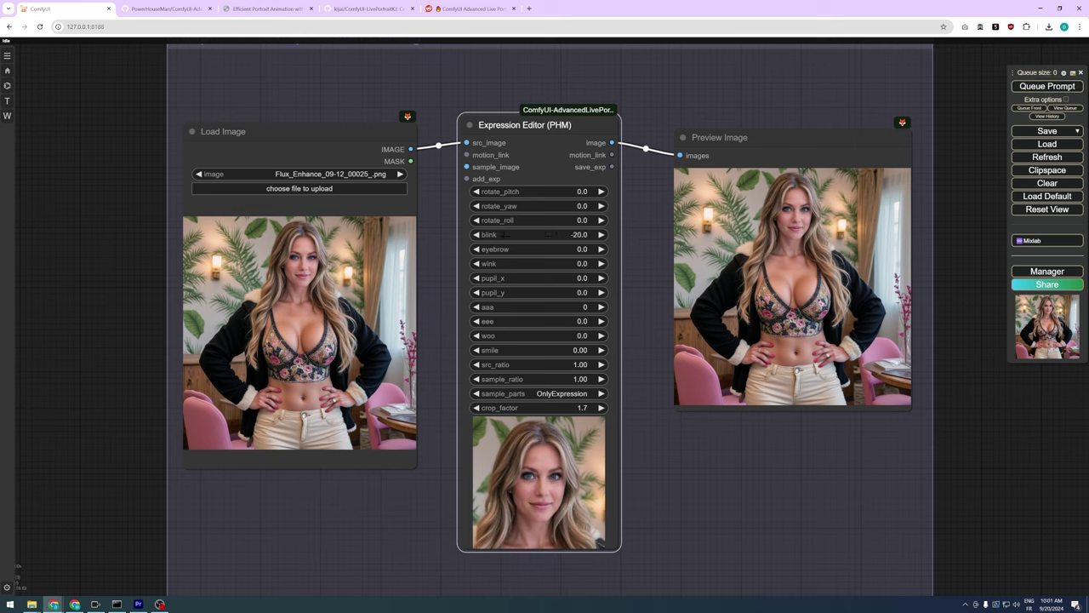
left_click(1060, 86)
left_click(580, 234)
type("0")
key("Return")
Render the portrait with an adjusted eyebrow value, and reset eyebrow to 0
left_click(1059, 85)
left_click(579, 254)
type("0")
key("Return")
Raise the wink value to render a winking face, and render the portrait again with wink at 0
left_click_drag(581, 265, 677, 263)
left_click(1049, 85)
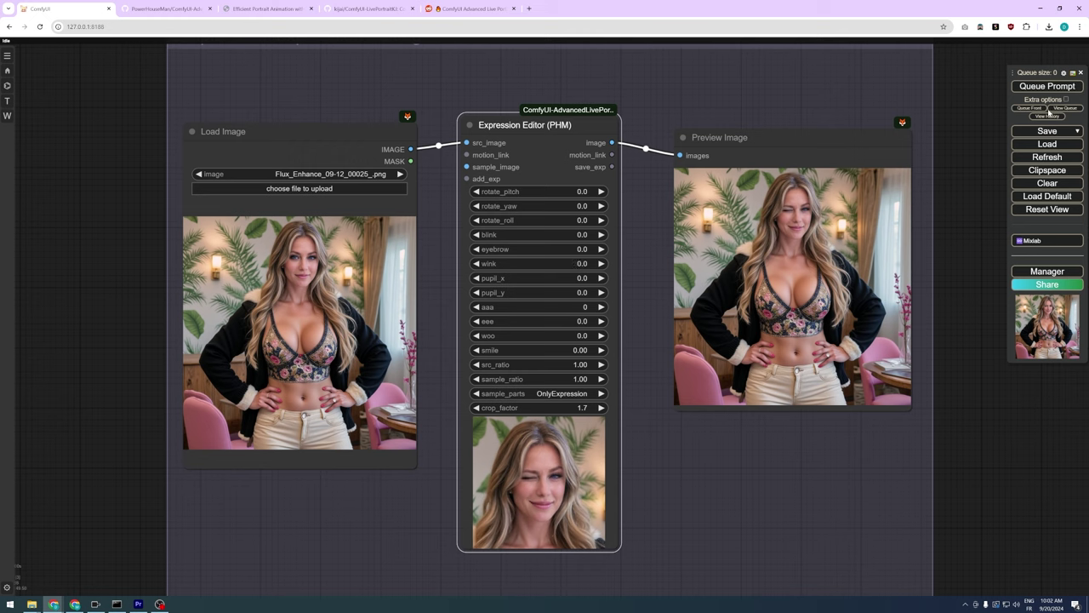
left_click(1047, 86)
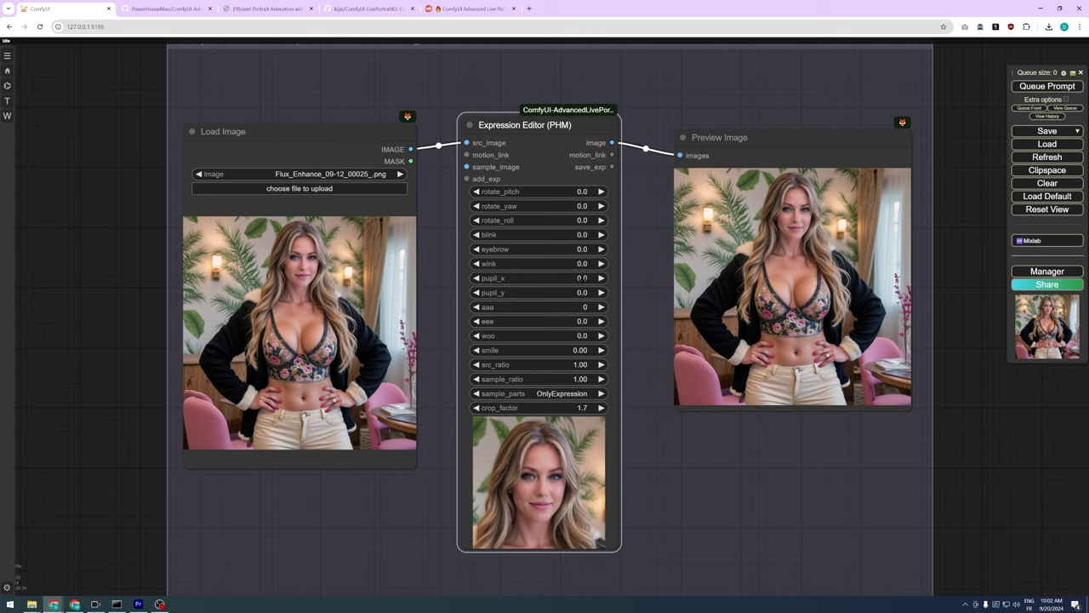
Render the portrait with different pupil positions, reset pupil_x to 0 and regenerate the preview
key("ctrl+Return")
key("ctrl+Return")
left_click(1033, 86)
left_click(1035, 89)
left_click(593, 278)
type("0")
key("Return")
left_click(1050, 89)
Render the mouth with aaa at 120 and at -30, and reset aaa to 0
left_click_drag(579, 307, 650, 309)
left_click(1033, 87)
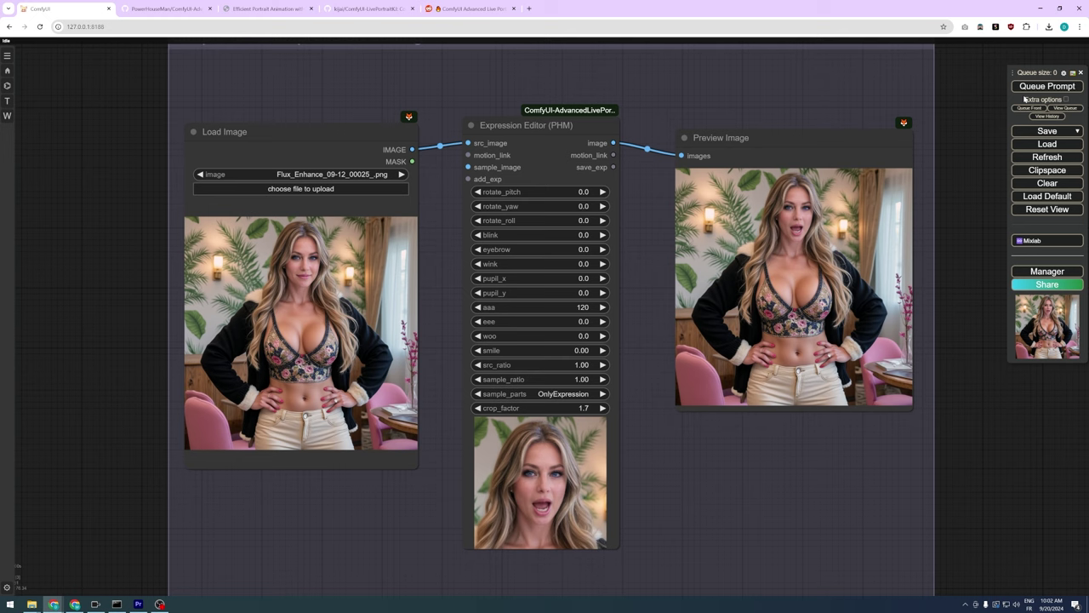
left_click_drag(602, 307, 554, 313)
left_click(1019, 87)
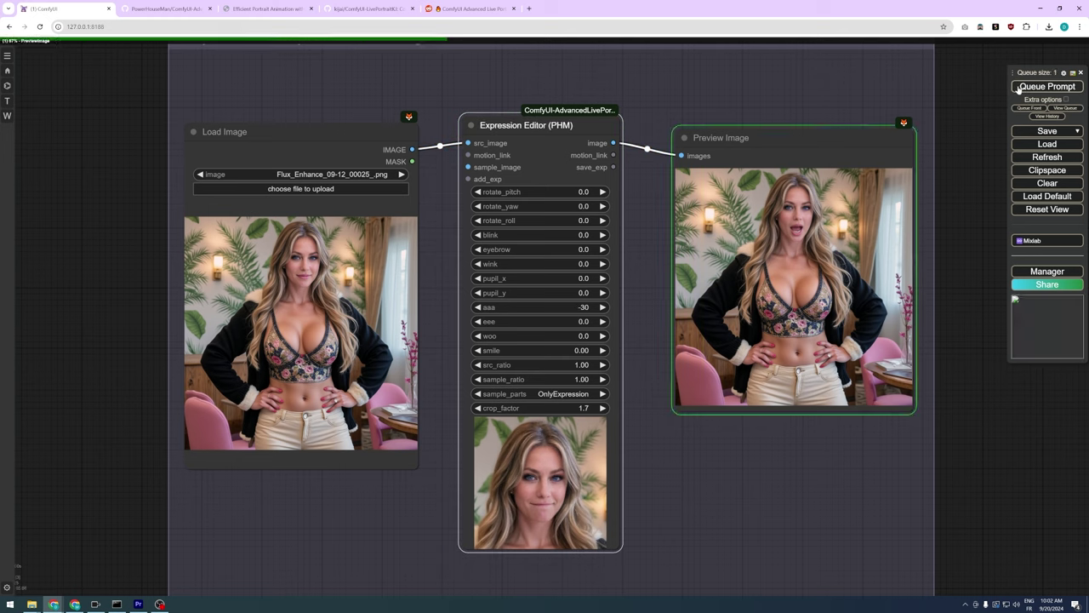
double_click(557, 308)
type("0")
key("Return")
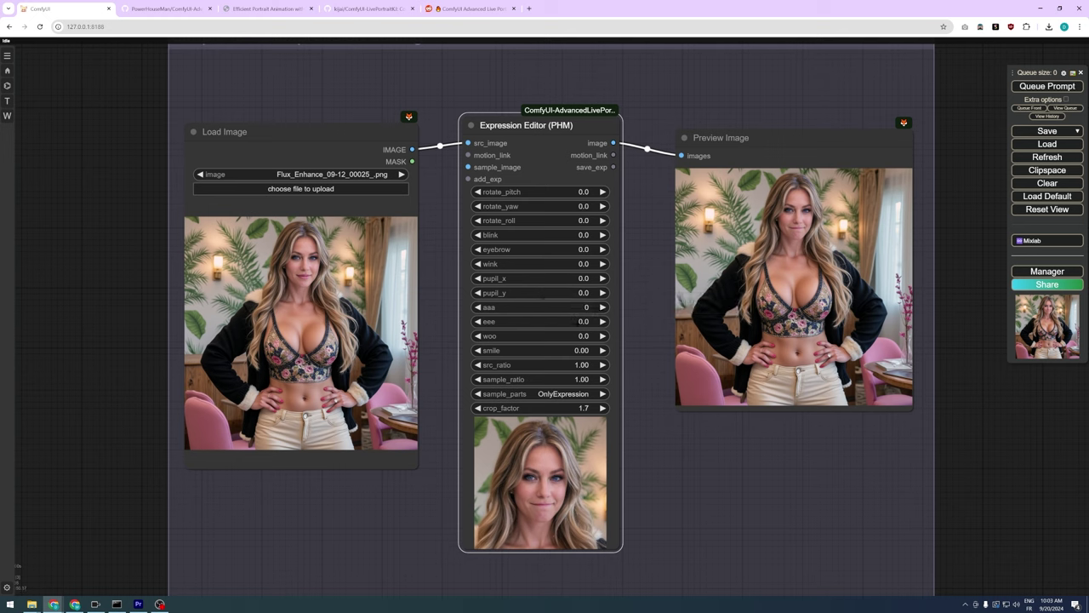
Render the mouth with eee at 15 and at -20, and reset eee to 0
left_click(1023, 88)
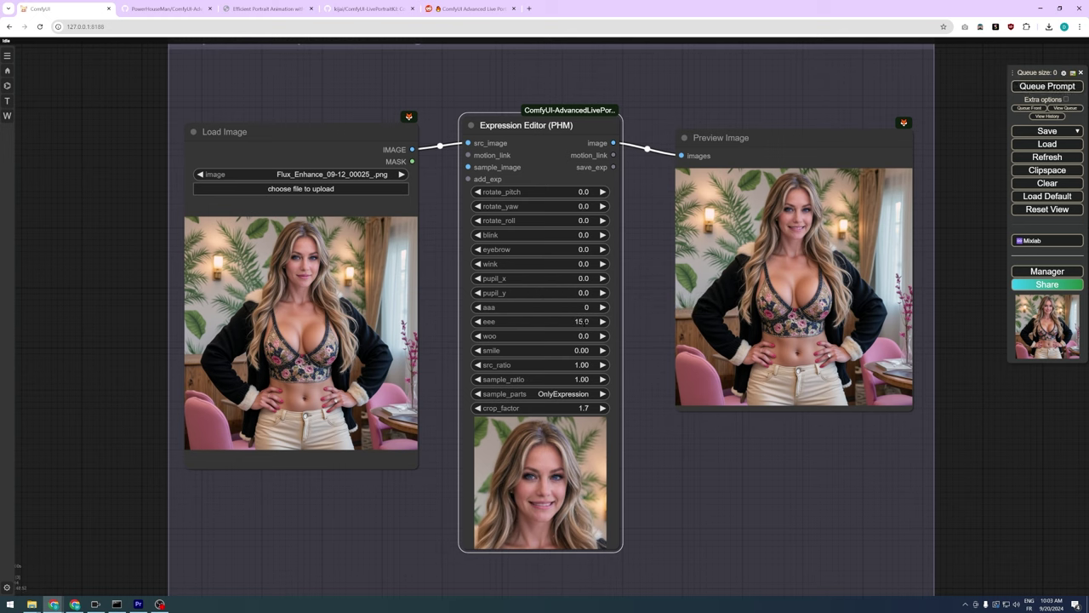
left_click_drag(582, 322, 504, 322)
left_click(1037, 86)
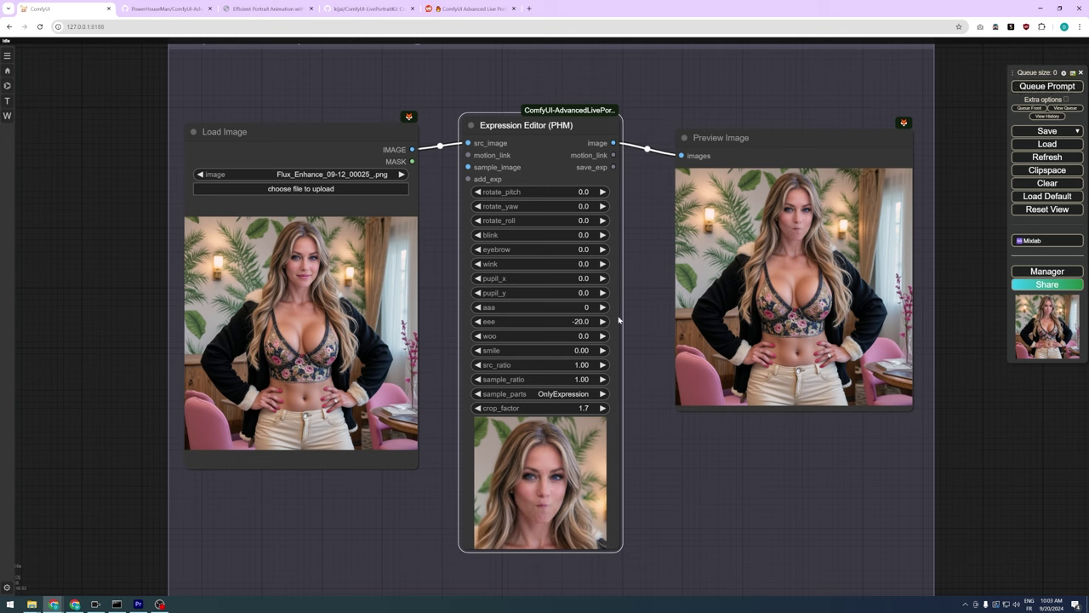
left_click(577, 321)
type("0")
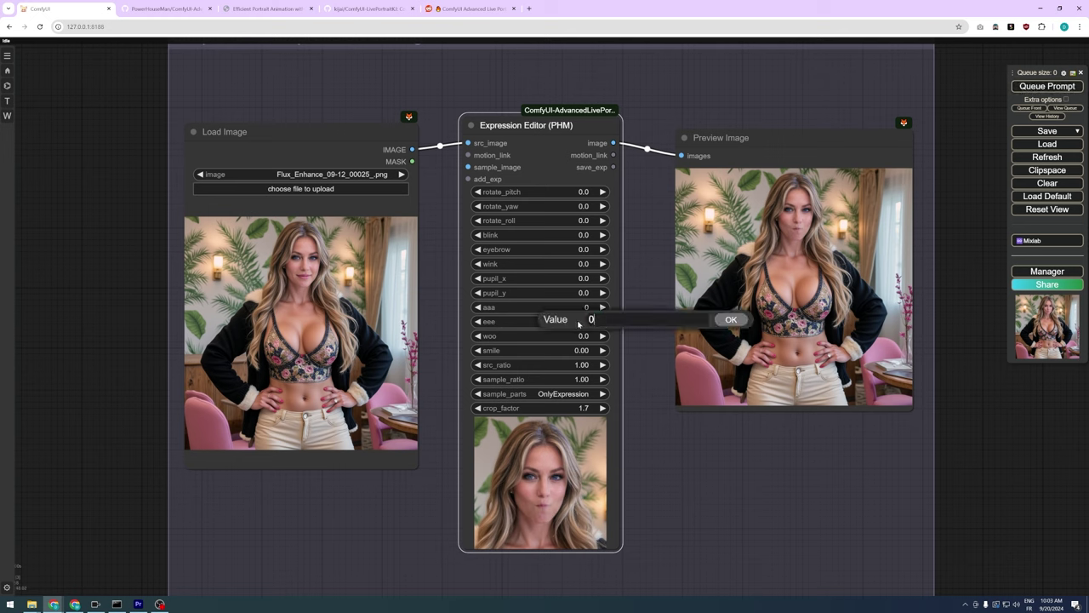
key("Return")
Render the mouth with different woo values, including -20, and reset woo to 0
left_click(580, 335)
left_click(726, 333)
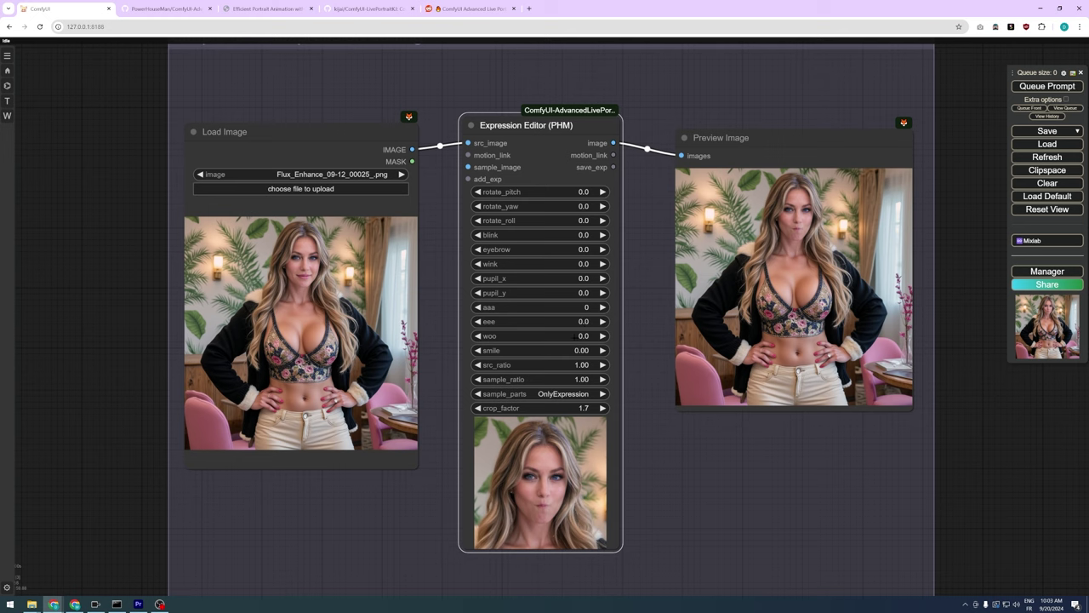
left_click(1045, 88)
left_click(1019, 87)
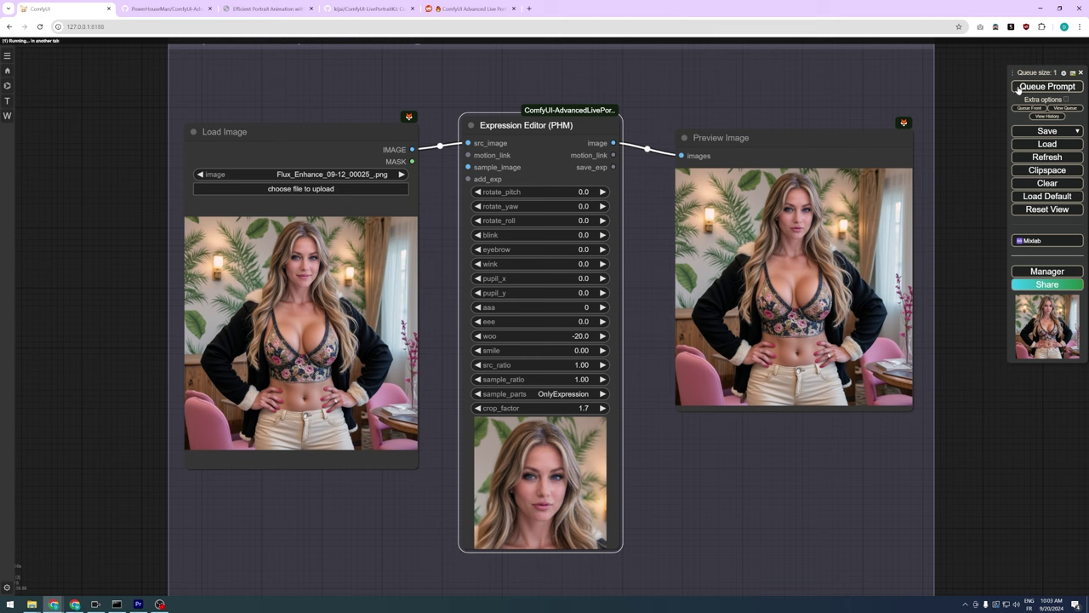
left_click(552, 337)
type("0")
key("Return")
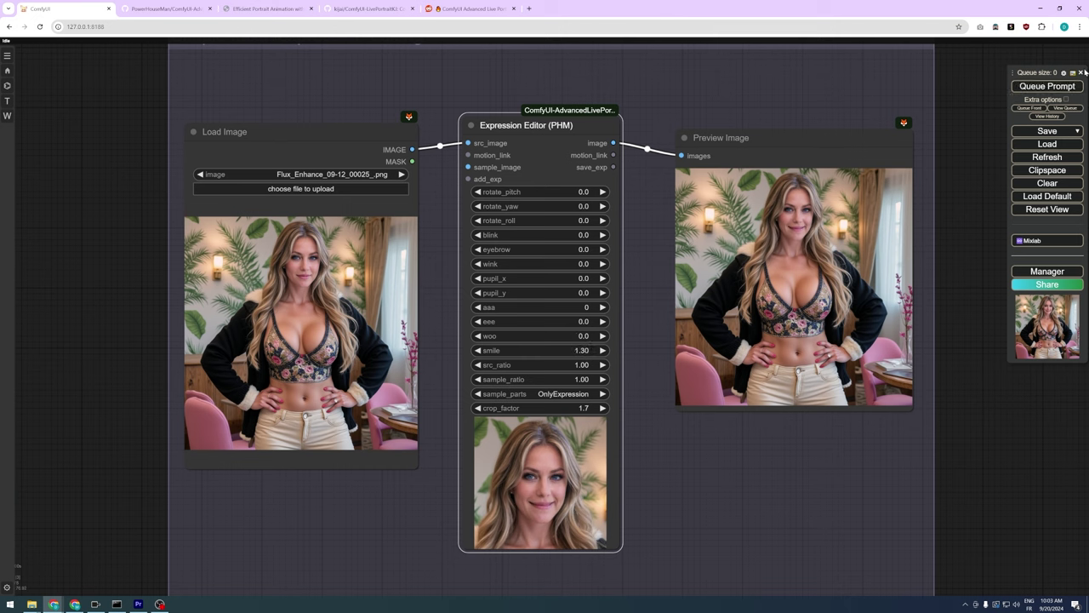
Render the portrait with smile at 1.30, and reset smile to 0
left_click(1044, 89)
left_click(1028, 90)
left_click(585, 349)
type("0")
key("Return")
Check the src_ratio and sample_ratio settings of the Expression Editor and nudge the Load Image node slightly
left_click(586, 365)
left_click(737, 365)
mouse_move(382, 137)
left_mouse_down()
mouse_move(380, 126)
mouse_move(387, 135)
left_mouse_up()
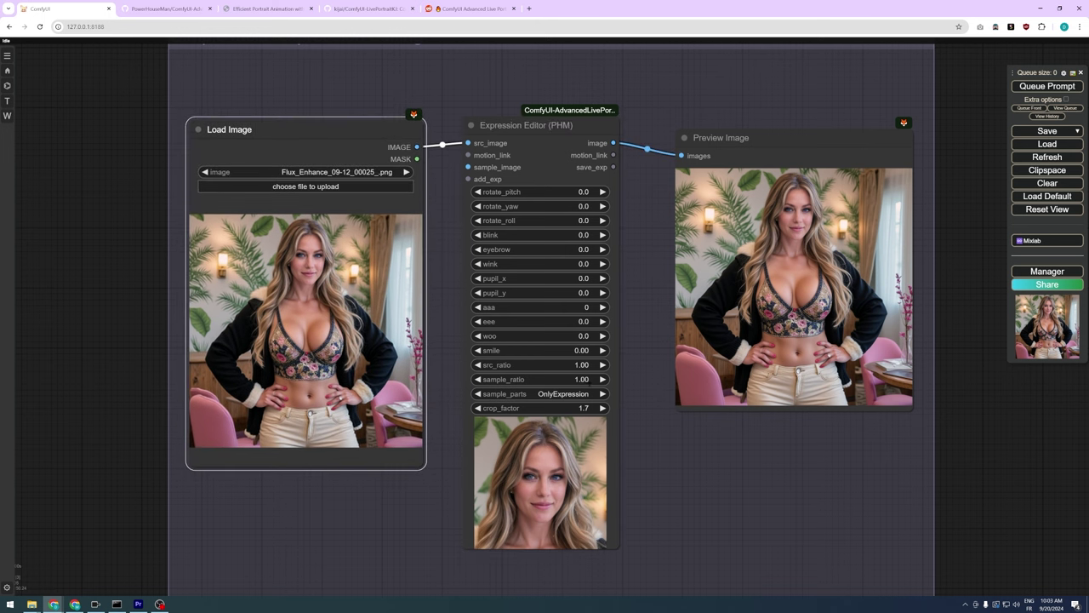
left_click(580, 380)
left_click(728, 379)
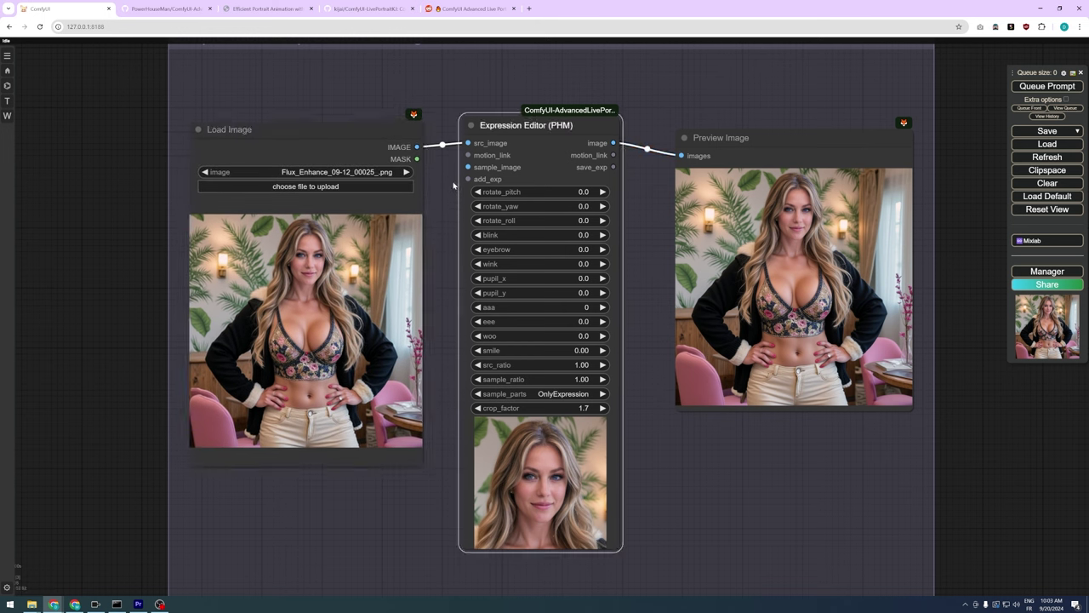
Render the face preview with crop_factor at 2, and again with crop_factor at 1.5
left_click(582, 407)
type("2")
key("Return")
left_click(1040, 88)
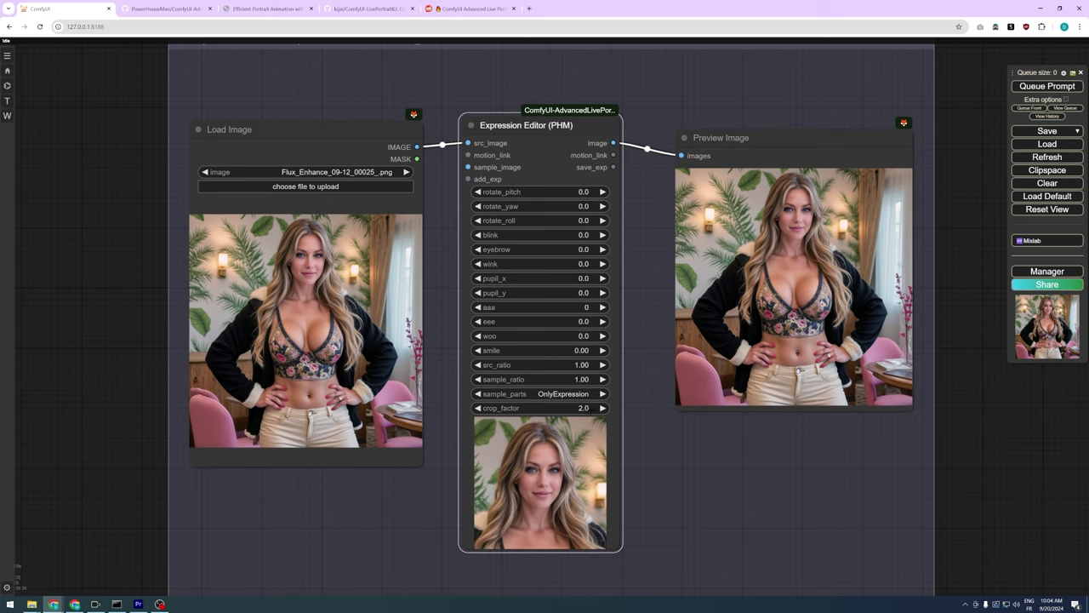
left_click(587, 409)
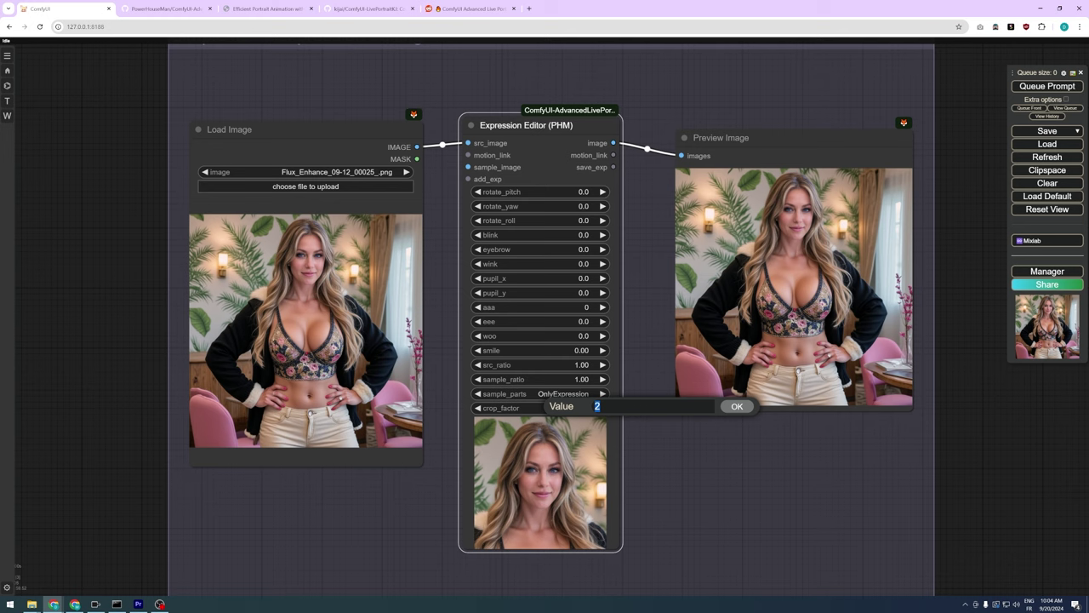
type("1.5")
left_click(750, 409)
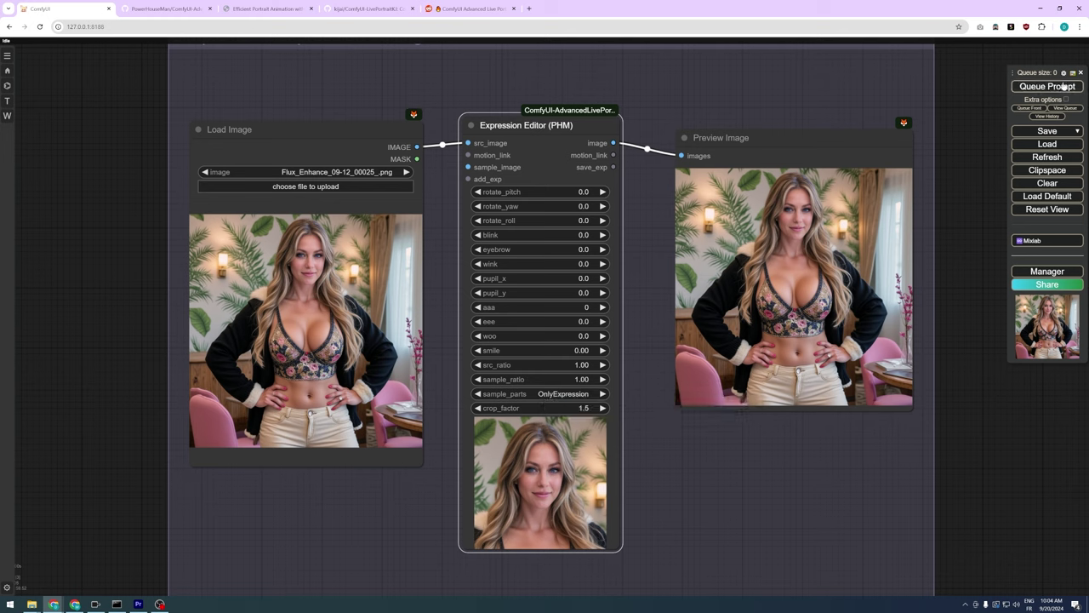
left_click(1050, 86)
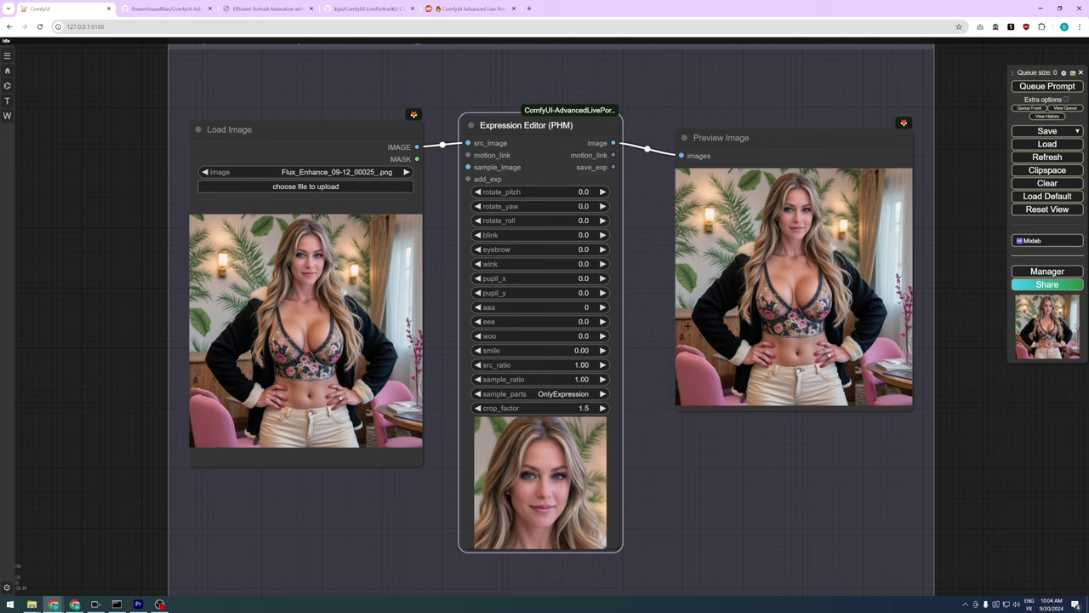
Set eyebrow to 5 and smile to 0.3, and render the portrait
left_click(561, 252)
type("5")
left_click(750, 249)
left_click(1046, 86)
left_click(553, 350)
type("0.3")
key("Return")
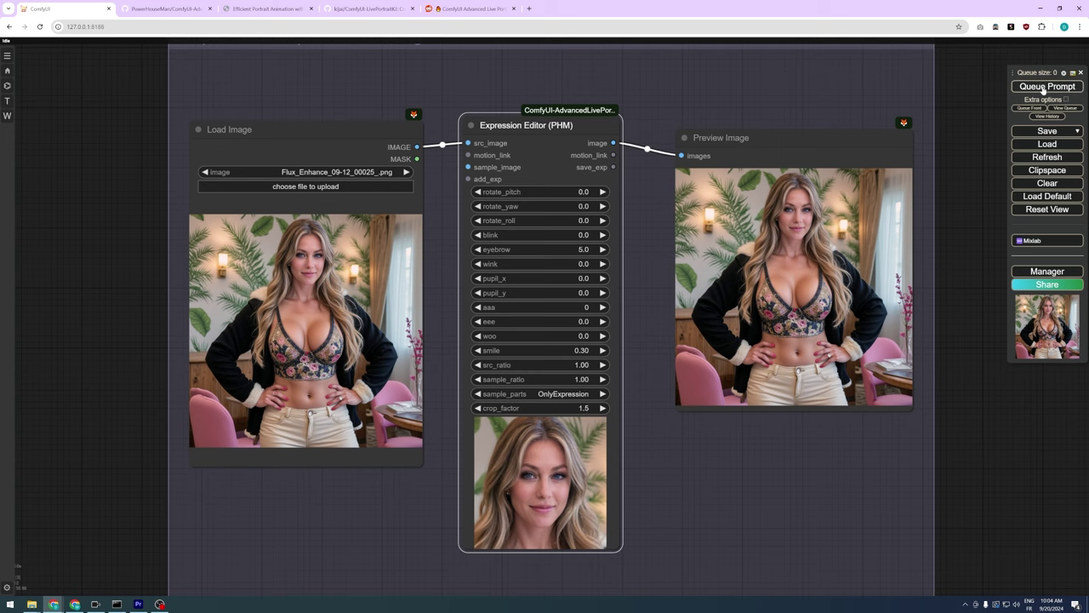
Set woo to 8.8 and smile to 0.75, rendering the portrait after each change
left_click_drag(591, 336, 595, 336)
left_click(1028, 91)
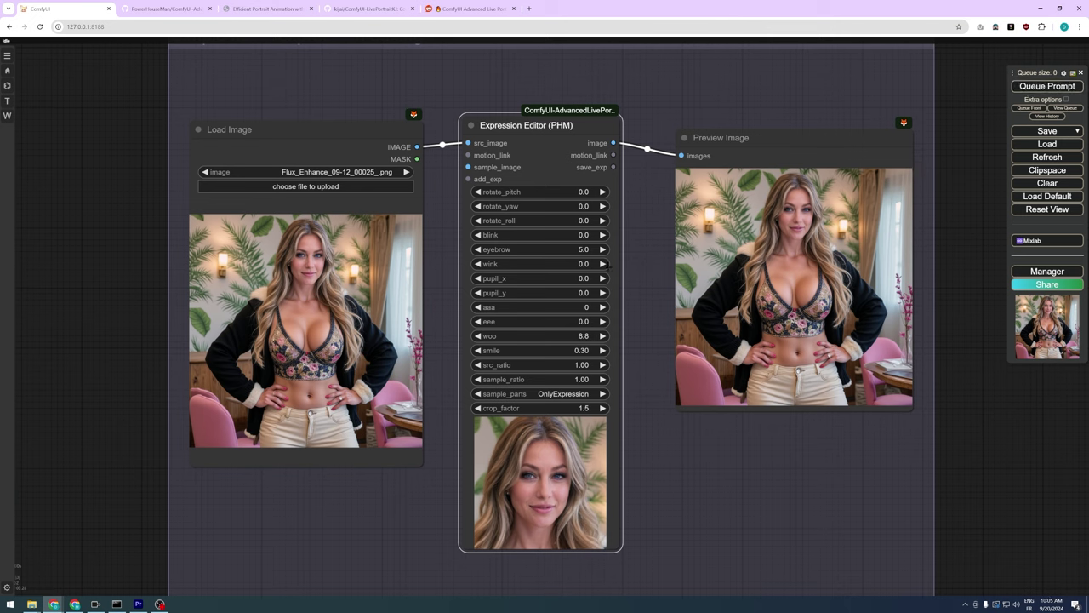
left_click_drag(589, 349, 595, 350)
left_click(1052, 84)
Enable Auto Queue in the extra options and start the queue
left_click(1067, 99)
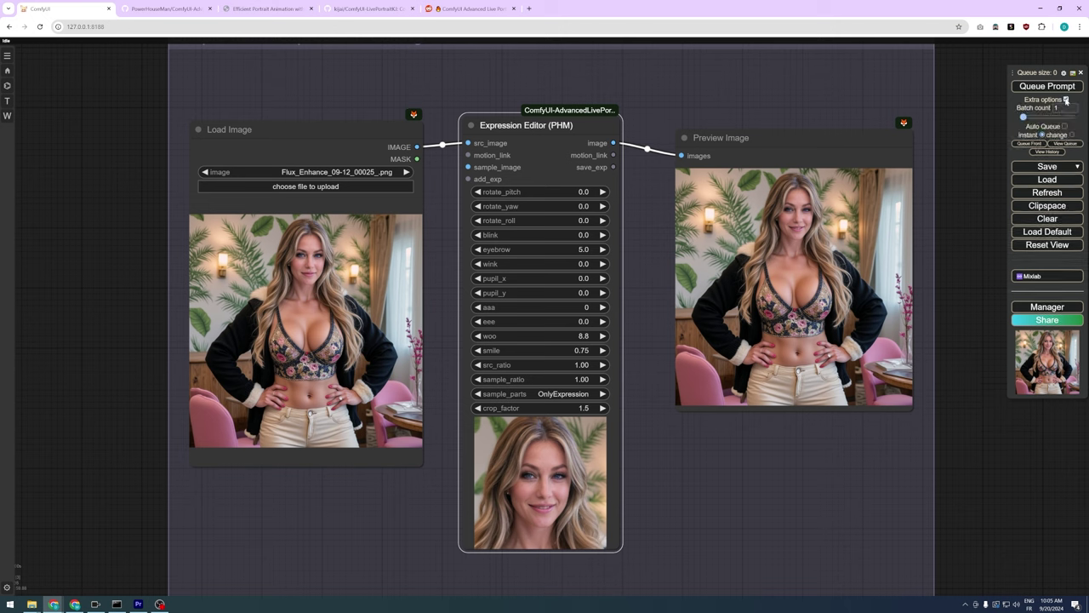
left_click(1064, 126)
left_click(1044, 87)
Set eyebrow to -10, smile to -0.30, woo to 13.6, pupil_x to -15, rotate_pitch to -3.3, rotate_yaw to -5.3, eee to 9.4 and aaa to 38
left_click_drag(578, 251, 588, 251)
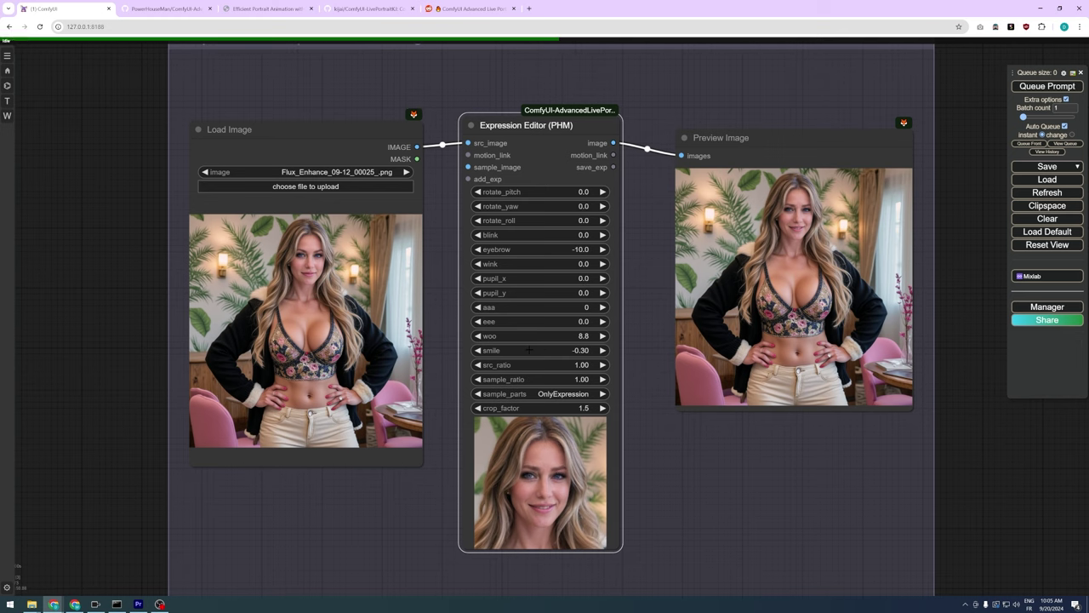
left_click_drag(584, 336, 567, 282)
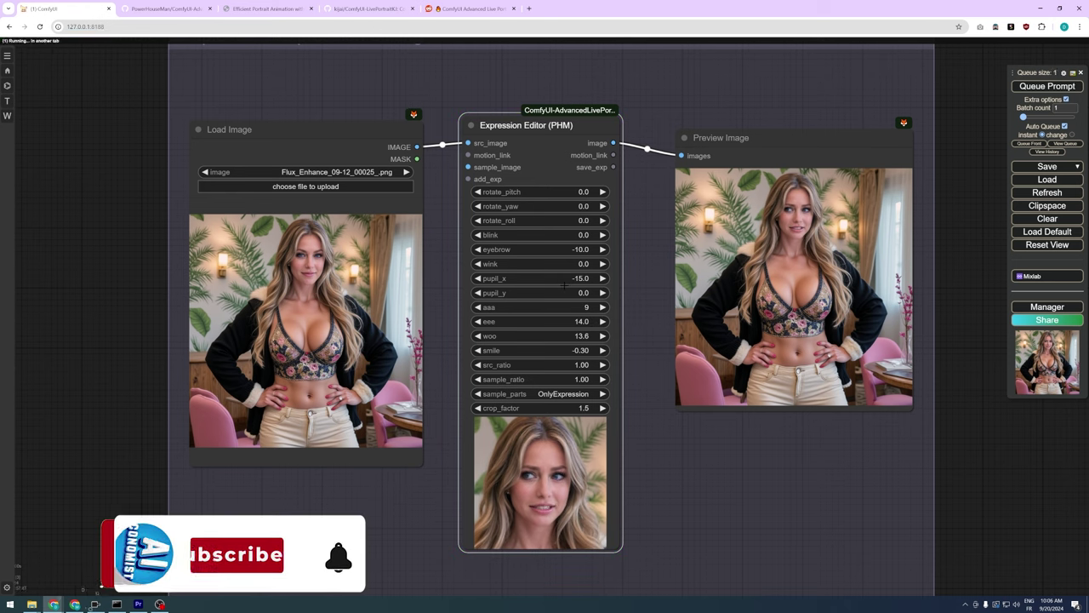
mouse_move(590, 189)
left_mouse_down()
mouse_move(624, 191)
mouse_move(570, 192)
mouse_move(585, 192)
left_mouse_up()
mouse_move(594, 206)
left_mouse_down()
mouse_move(626, 208)
mouse_move(586, 213)
left_mouse_up()
mouse_move(597, 322)
left_mouse_down()
mouse_move(584, 330)
mouse_move(597, 310)
left_mouse_up()
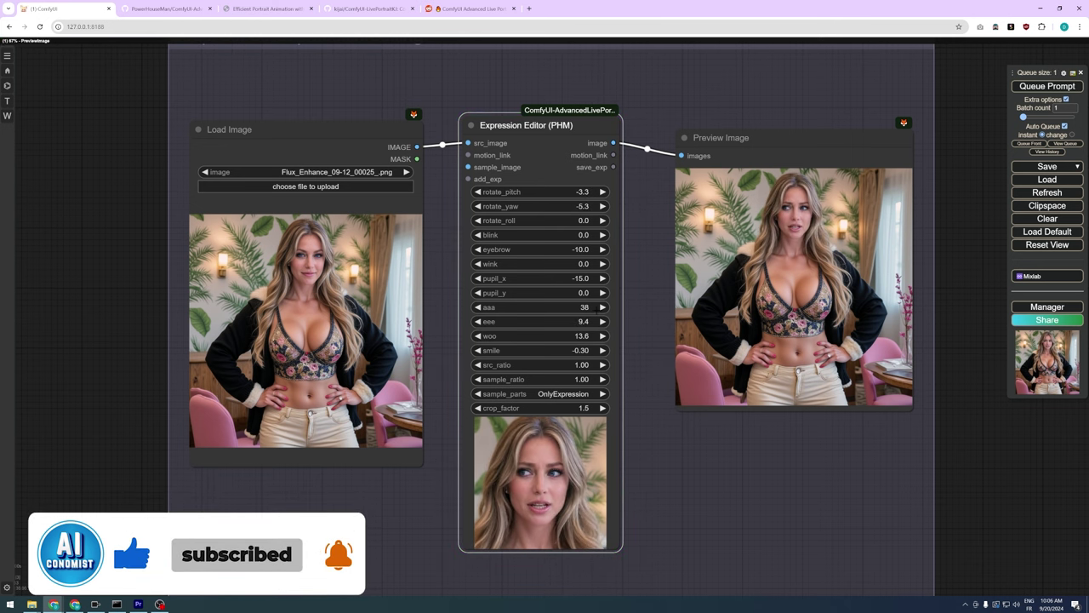
scroll(937, 248, "up", 6)
left_click_drag(939, 246, 960, 260)
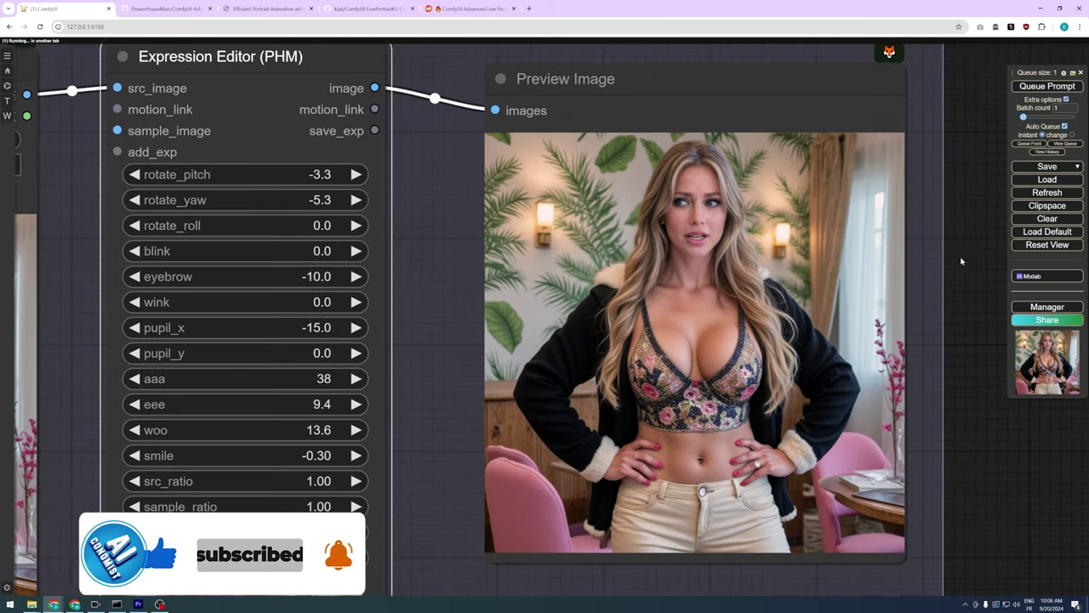
scroll(965, 238, "down", 6)
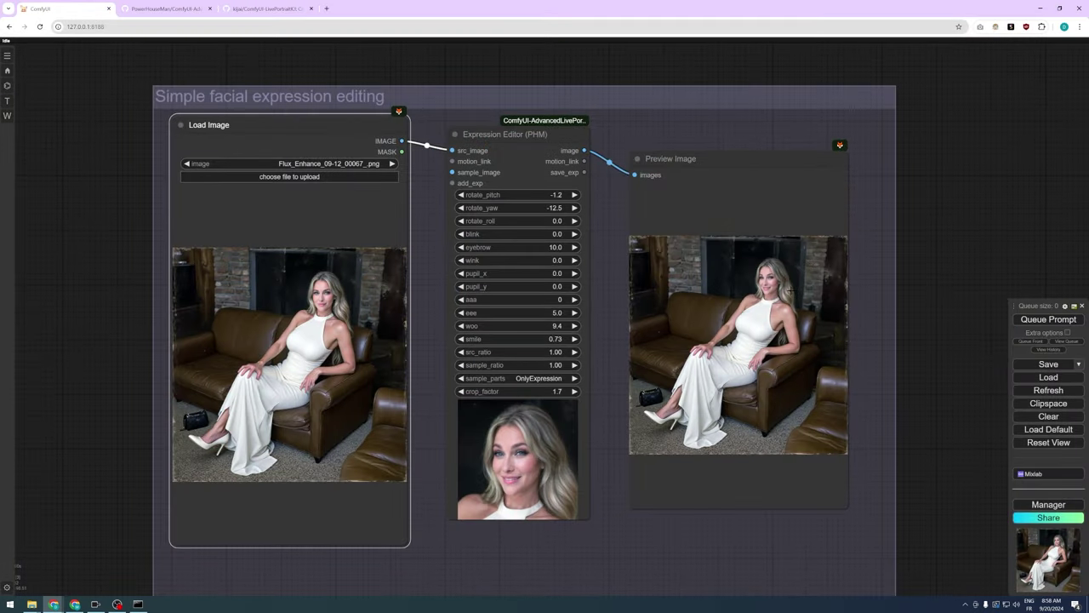
Render the seated portrait with rotate_yaw at 10.2, and again with eyebrow at 2.1
scroll(795, 291, "up", 4)
left_click(1037, 323)
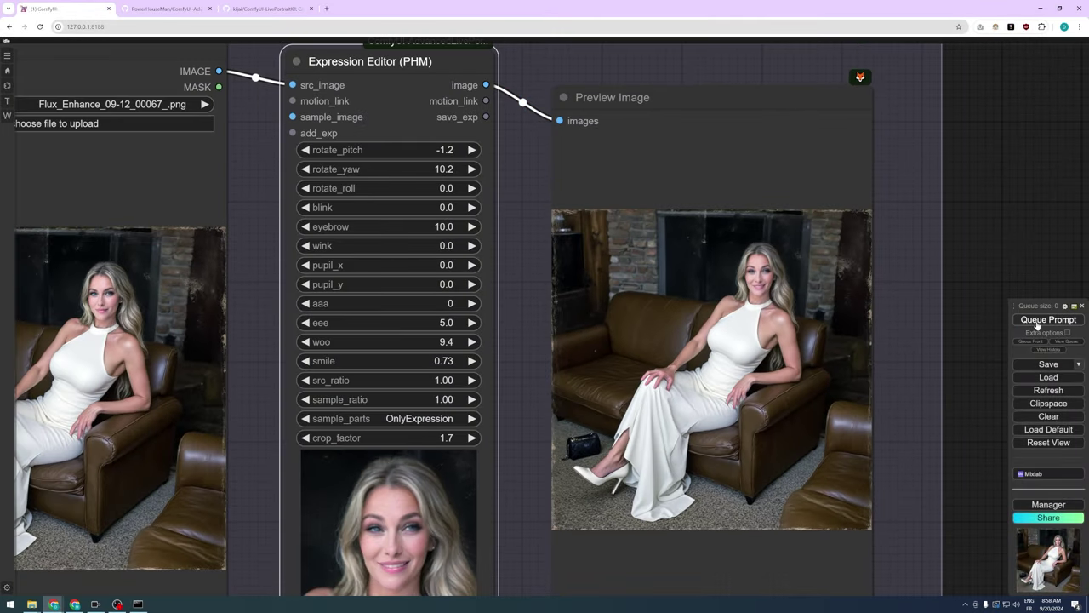
scroll(763, 273, "up", 3)
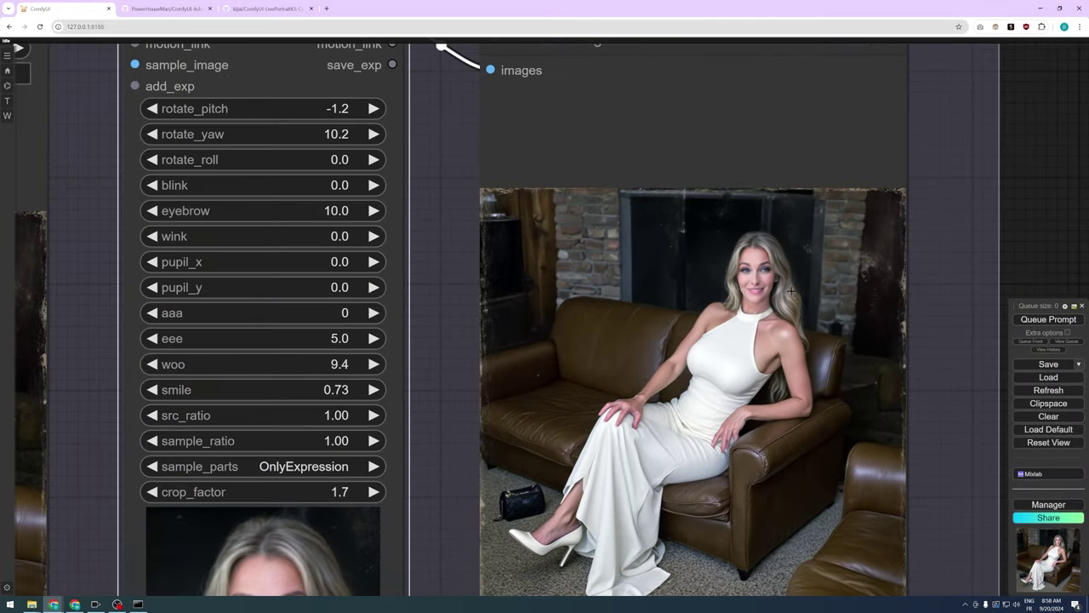
scroll(783, 286, "down", 2)
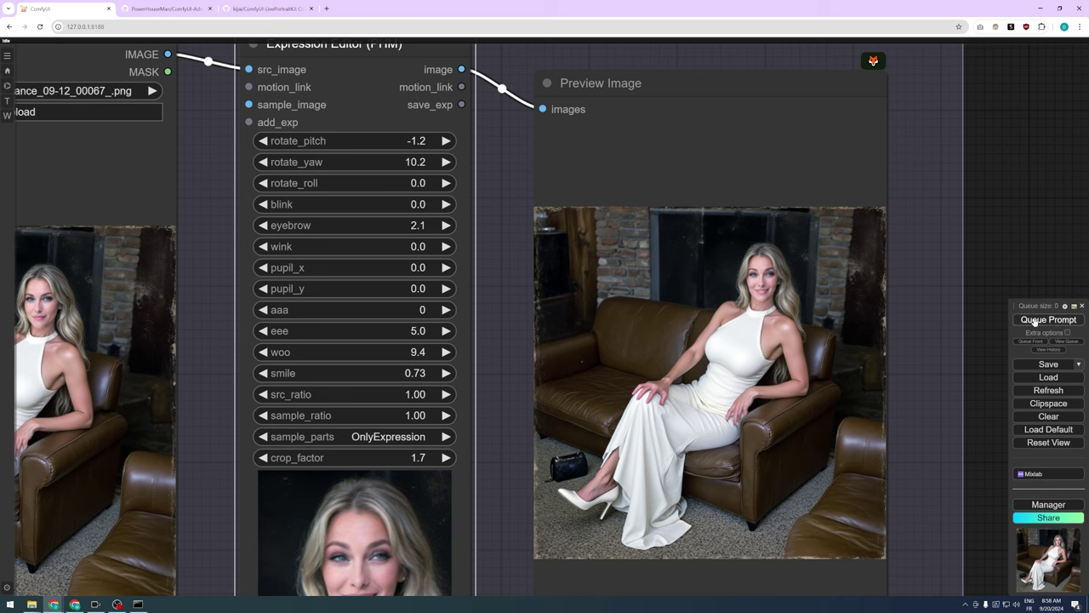
left_click(1034, 321)
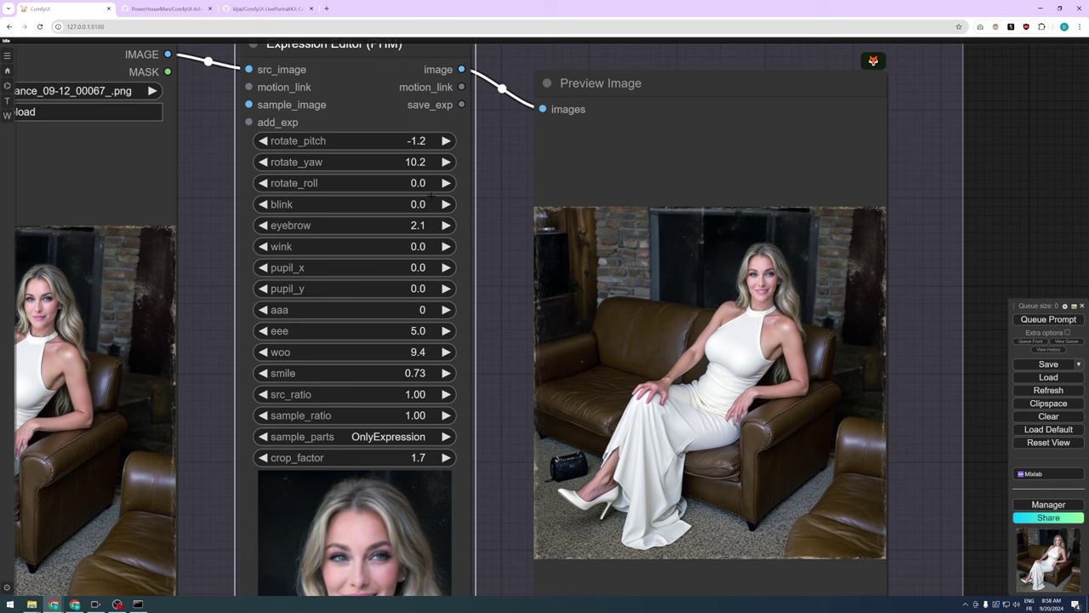
Render the seated portrait with two different blink values, finishing with blink at 2.0
left_click_drag(425, 205, 409, 204)
left_click(1038, 323)
left_click_drag(426, 205, 419, 204)
left_click(1031, 318)
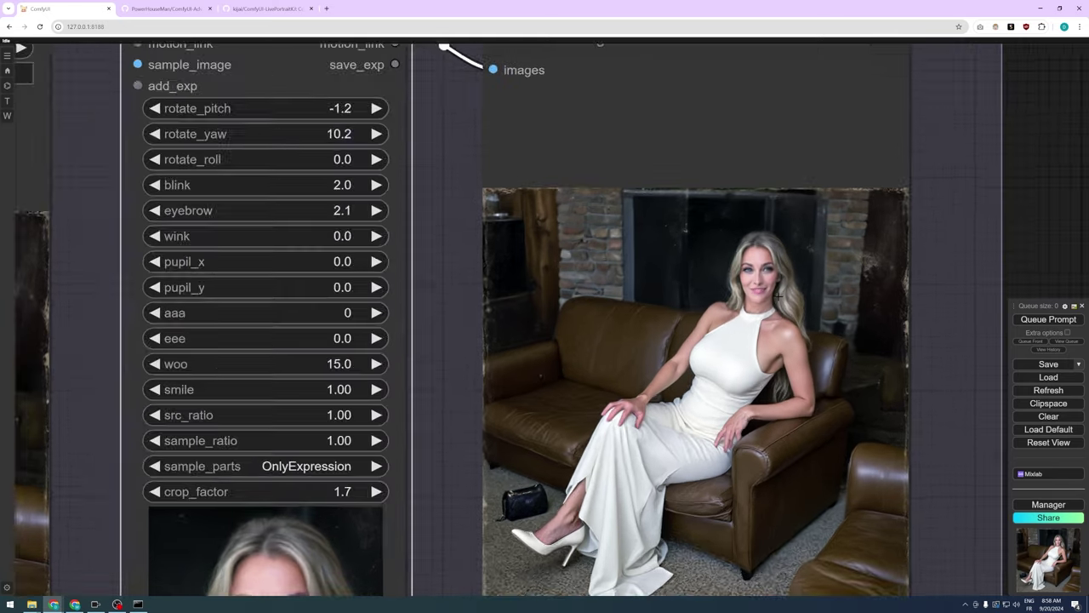
Set smile to 0.19 and eyebrow to 9.7, rendering the seated portrait after each change
scroll(749, 301, "down", 3)
left_click_drag(437, 369, 368, 370)
left_click(1051, 320)
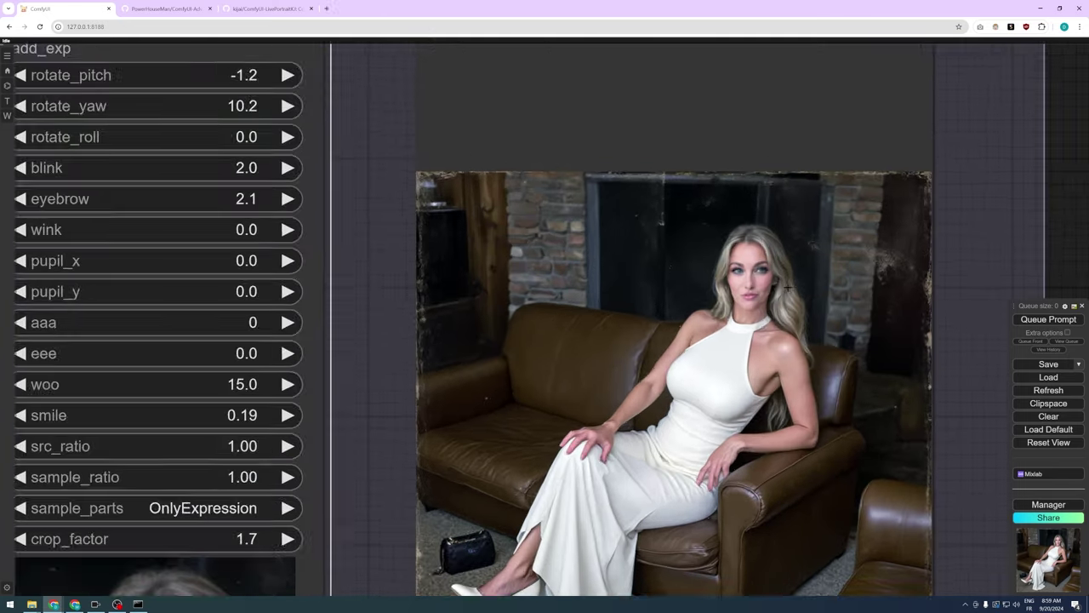
scroll(788, 288, "down", 3)
left_click_drag(321, 213, 395, 213)
left_click(1028, 318)
scroll(777, 285, "up", 4)
scroll(781, 286, "down", 7)
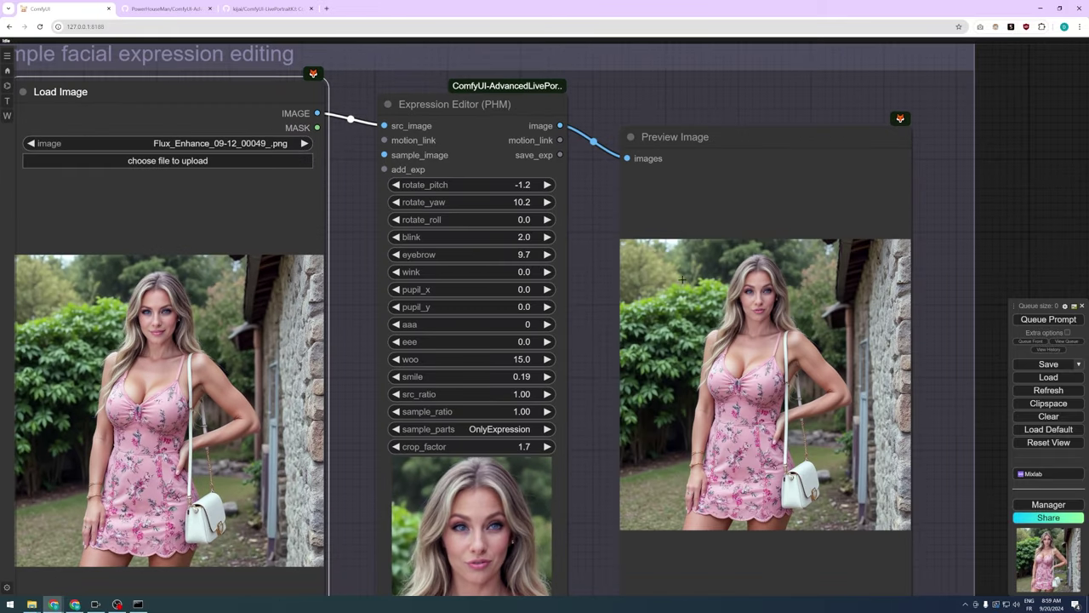
Reposition the Load Image node with the surprised face and connect its IMAGE output to the Expression Editor's sample_image input
scroll(683, 279, "down", 2)
scroll(532, 243, "up", 2)
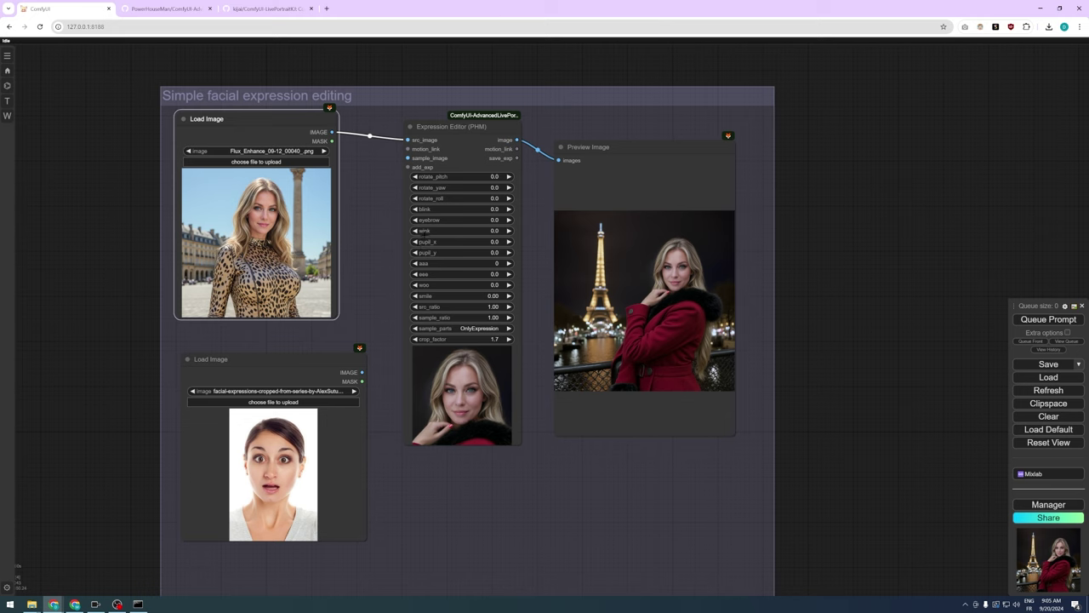
left_click_drag(294, 368, 289, 362)
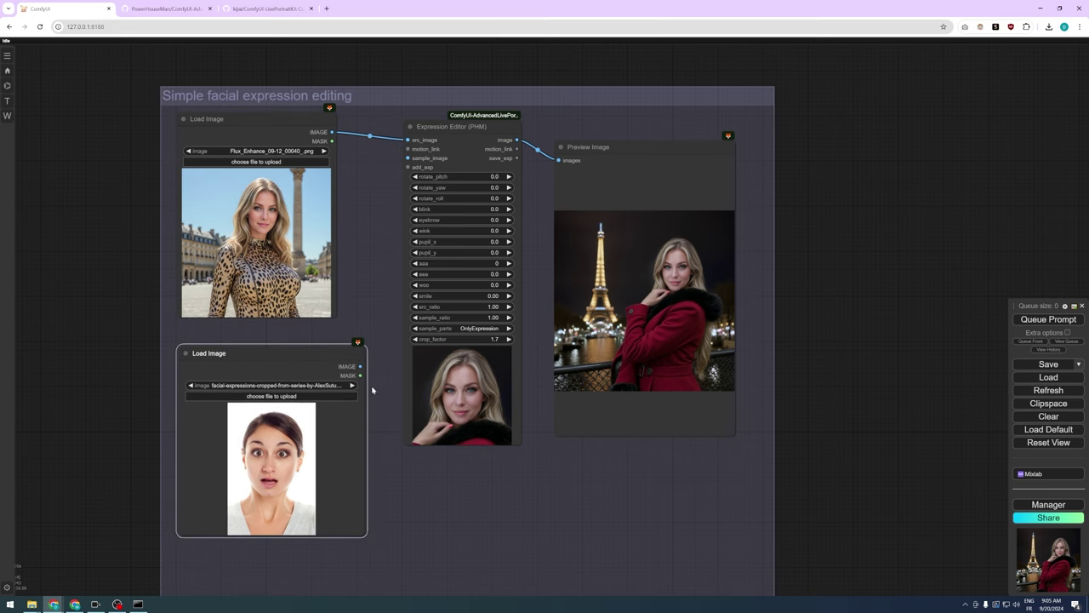
left_click_drag(360, 366, 407, 158)
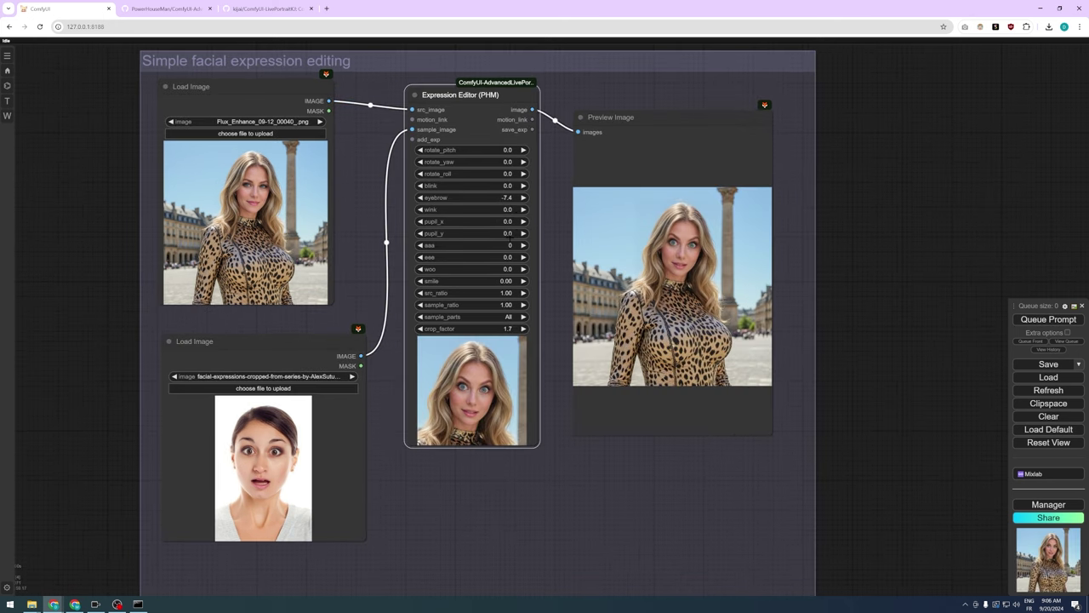
Enable Auto Queue and vary pupil_y, woo and aaa on the leopard-print portrait, with blink at -6.5 and eyebrow at -10
left_click_drag(509, 235, 534, 235)
left_click(1021, 320)
left_click(1068, 333)
left_click(1067, 333)
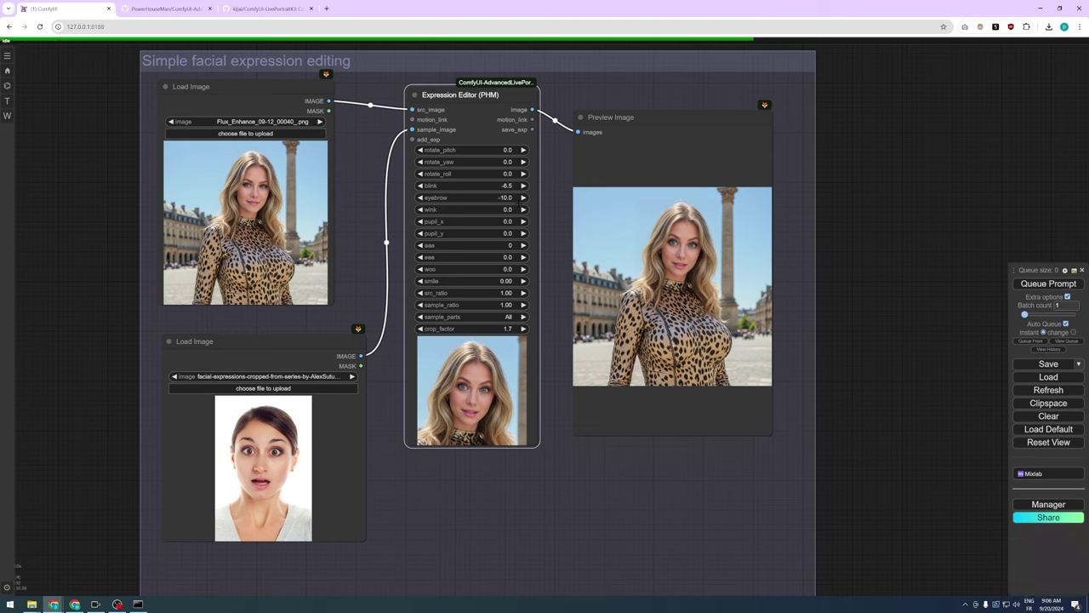
left_click_drag(481, 268, 501, 245)
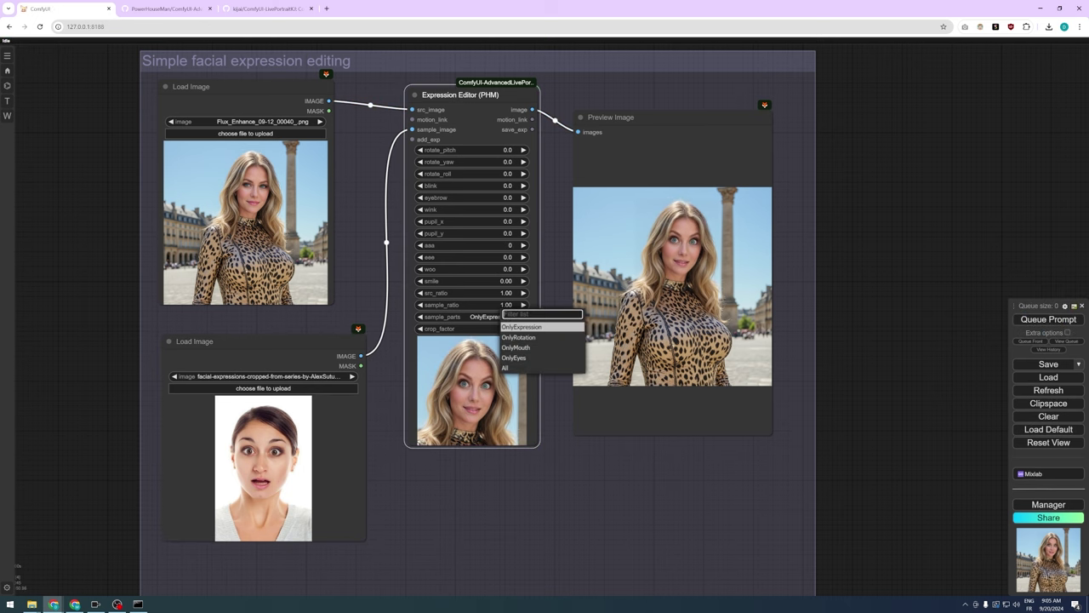
Render the portrait with sample_parts set to OnlyRotation, and again with OnlyMouth
left_click(519, 337)
left_click(1044, 321)
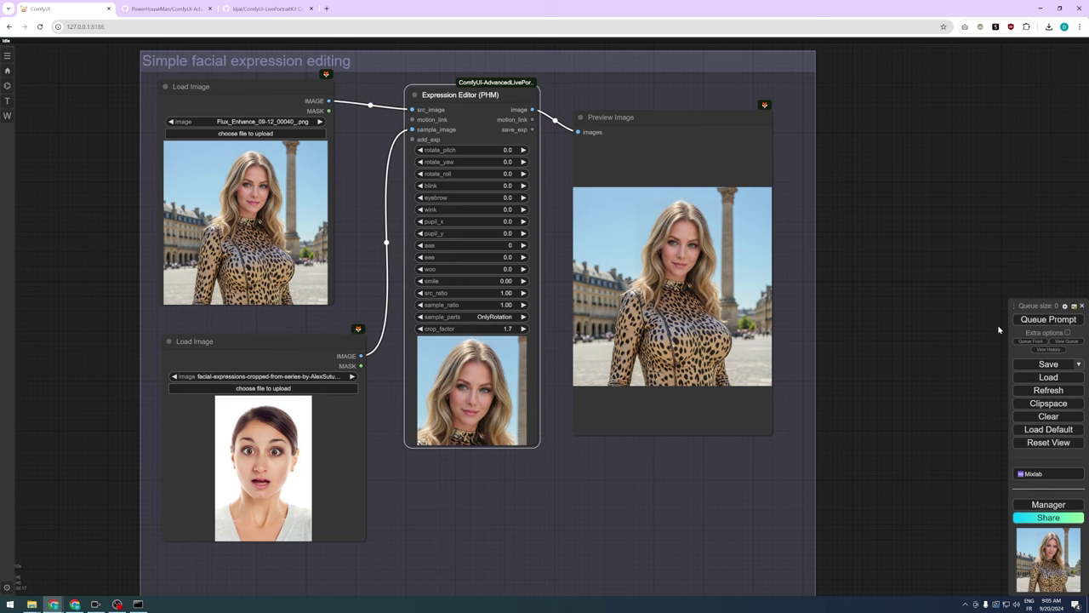
left_click(500, 316)
left_click(536, 347)
left_click(1029, 320)
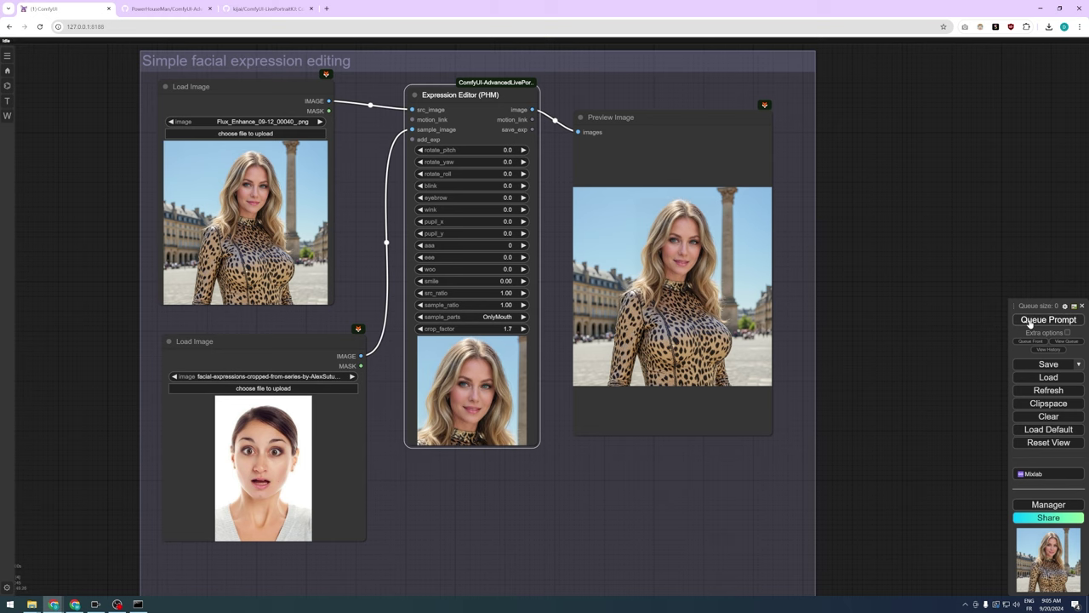
Set sample_parts to All and load Untitled-2.jpg as the expression sample, rendering the portrait with it
left_click(507, 316)
left_click(507, 317)
left_click(536, 368)
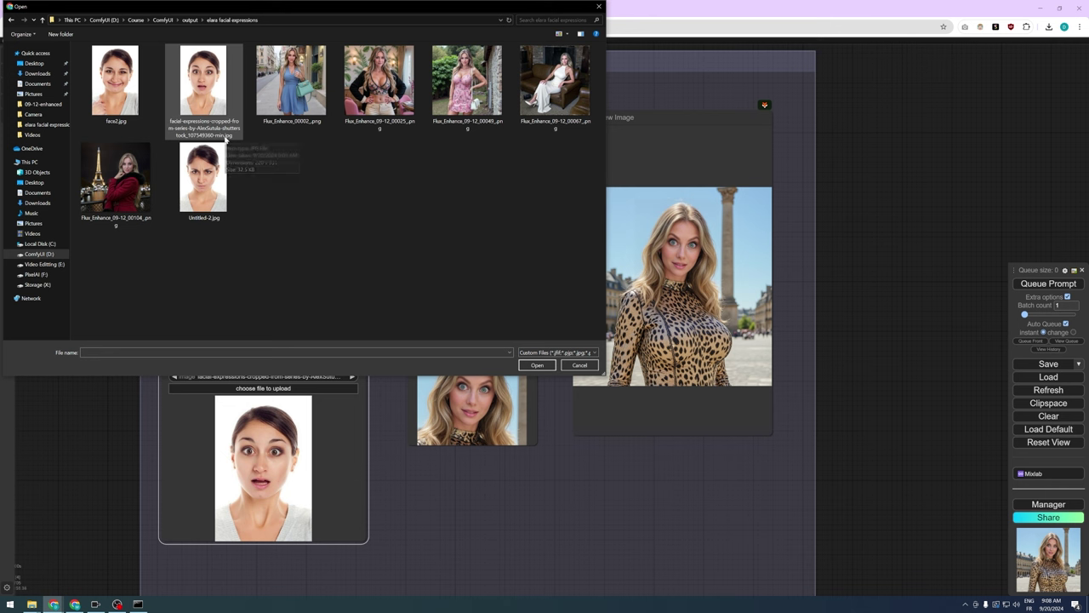
double_click(203, 178)
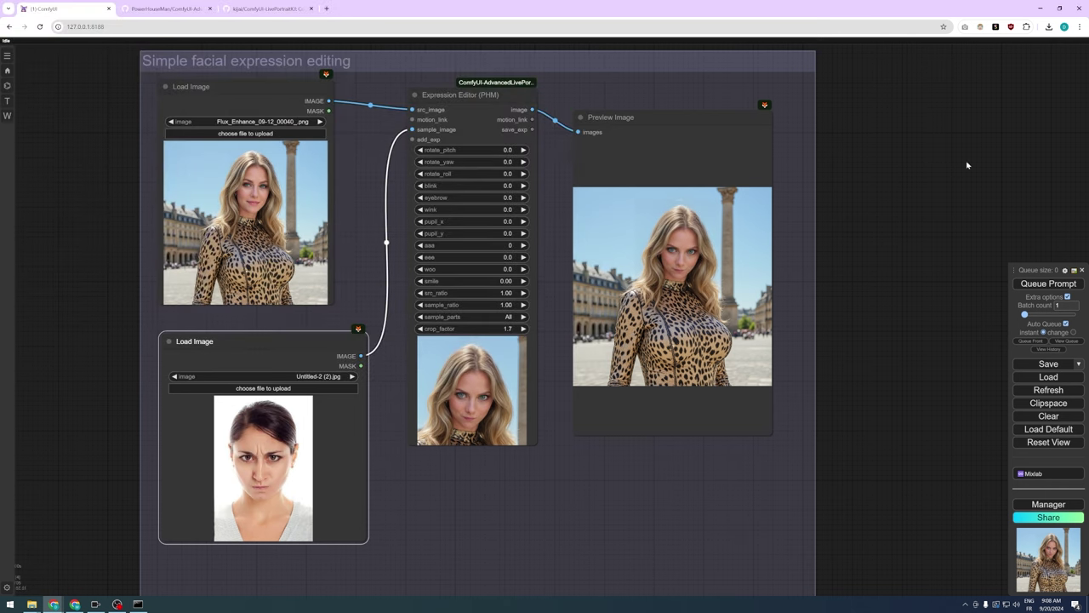
left_click(1033, 283)
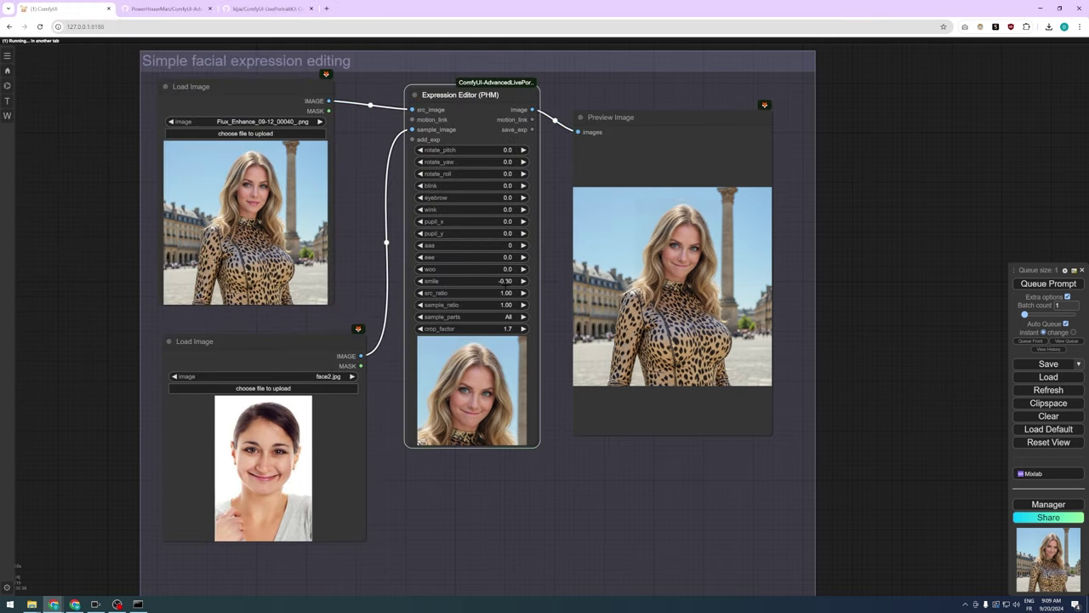
With face2.jpg as the expression sample, set smile to -0.30, aaa to 47 and rotate_pitch to -8.0, and vary rotate_yaw
left_click_drag(525, 244, 514, 244)
mouse_move(502, 150)
left_mouse_down()
mouse_move(529, 149)
mouse_move(494, 150)
mouse_move(512, 161)
left_mouse_up()
left_click(492, 280)
left_click_drag(488, 244, 500, 244)
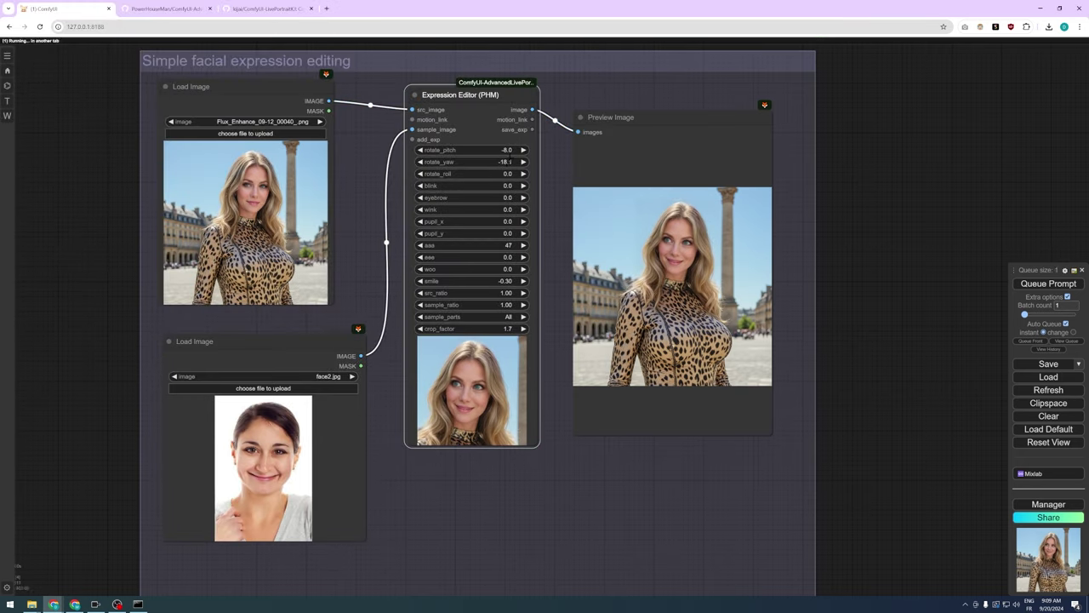
left_click_drag(480, 161, 493, 161)
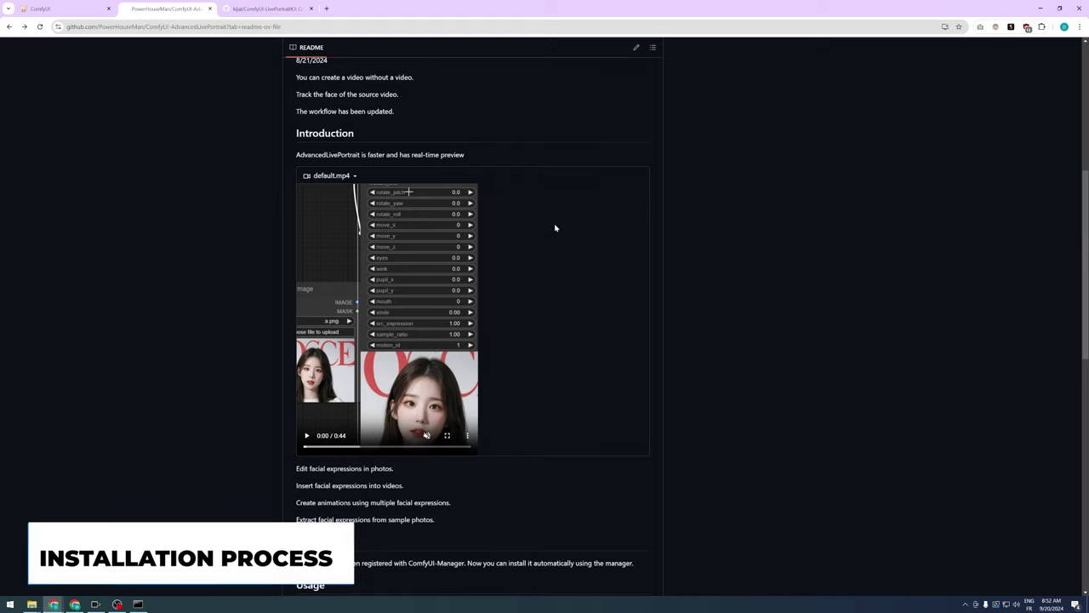
Copy the HTTPS clone URL of the PowerHouseMan/ComfyUI-AdvancedLivePortrait repository
scroll(553, 223, "up", 5)
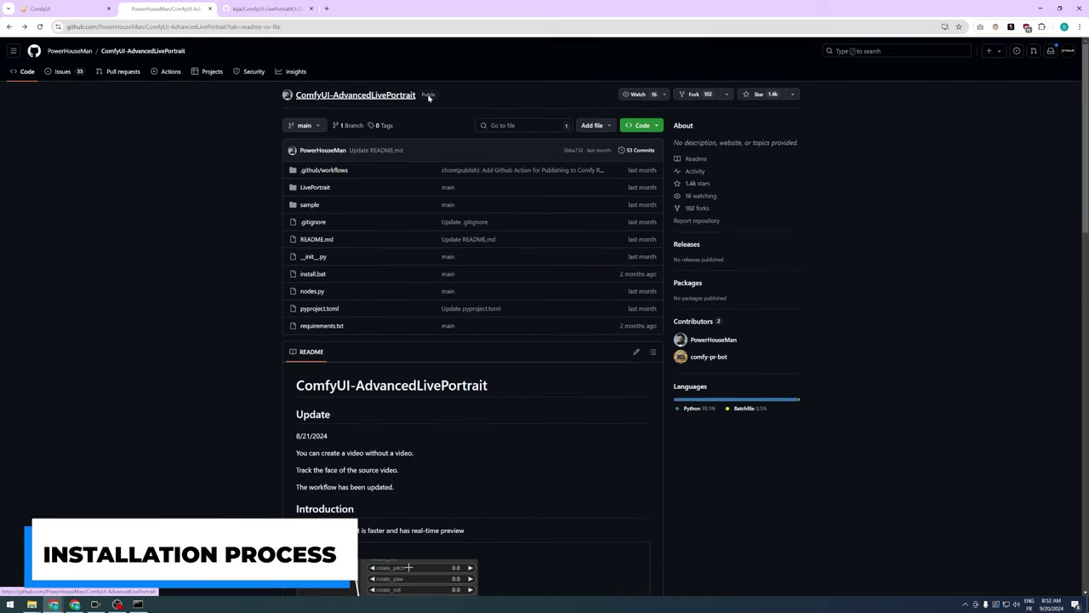
left_click(643, 125)
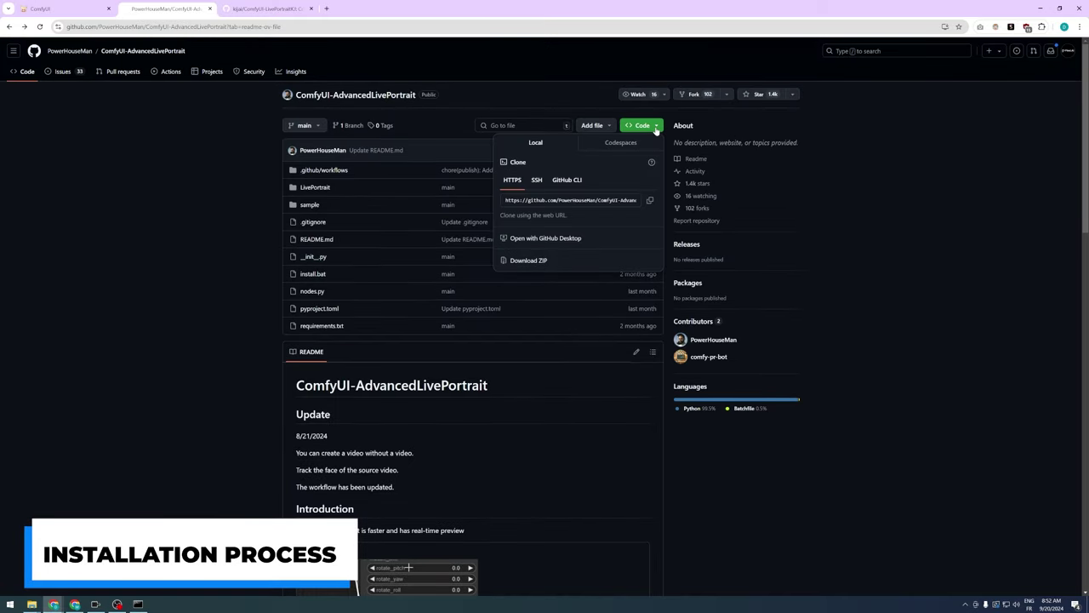
left_click(651, 201)
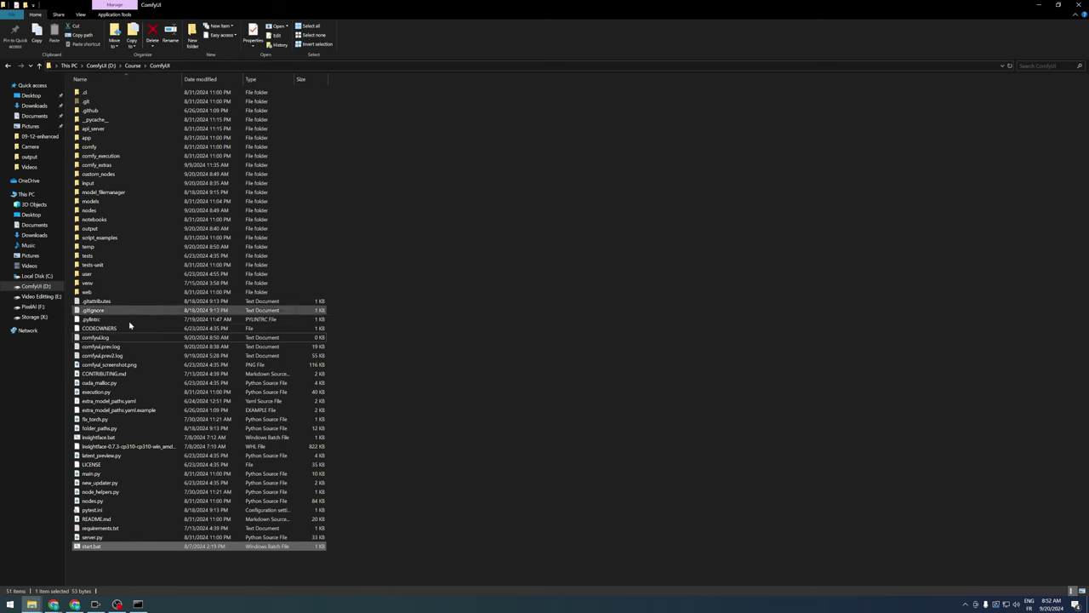
Switch to File Explorer, go to the custom_nodes folder inside ComfyUI and launch a command prompt there
left_click(121, 257)
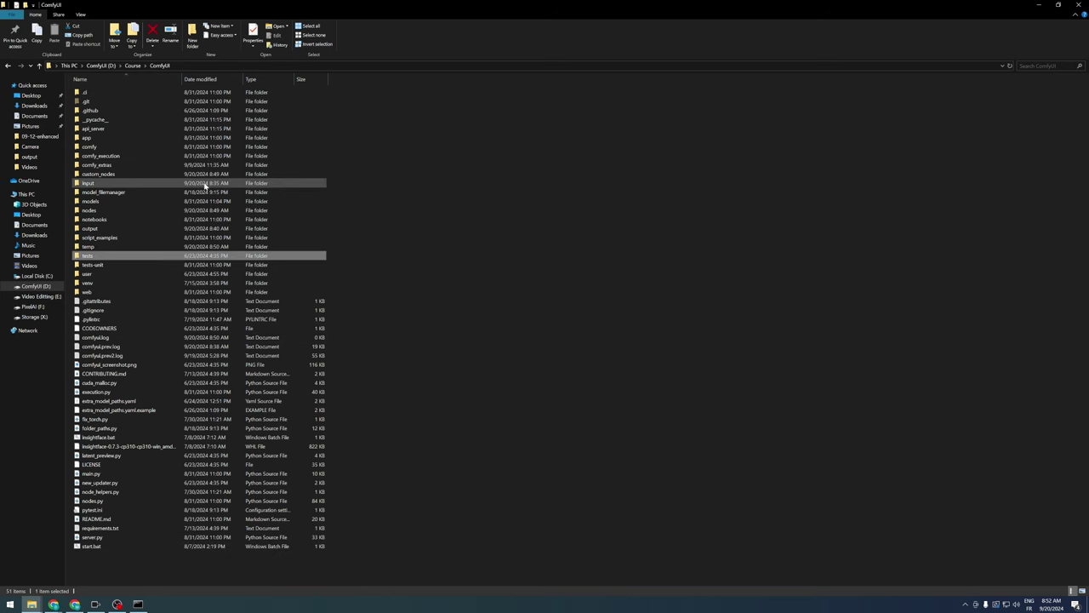
double_click(114, 175)
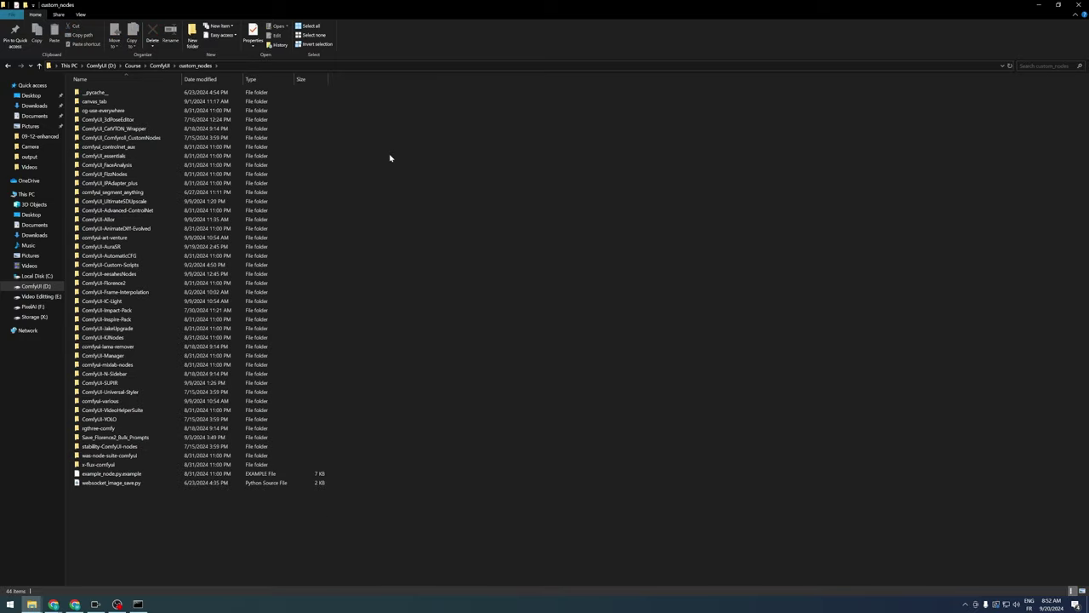
left_click(255, 65)
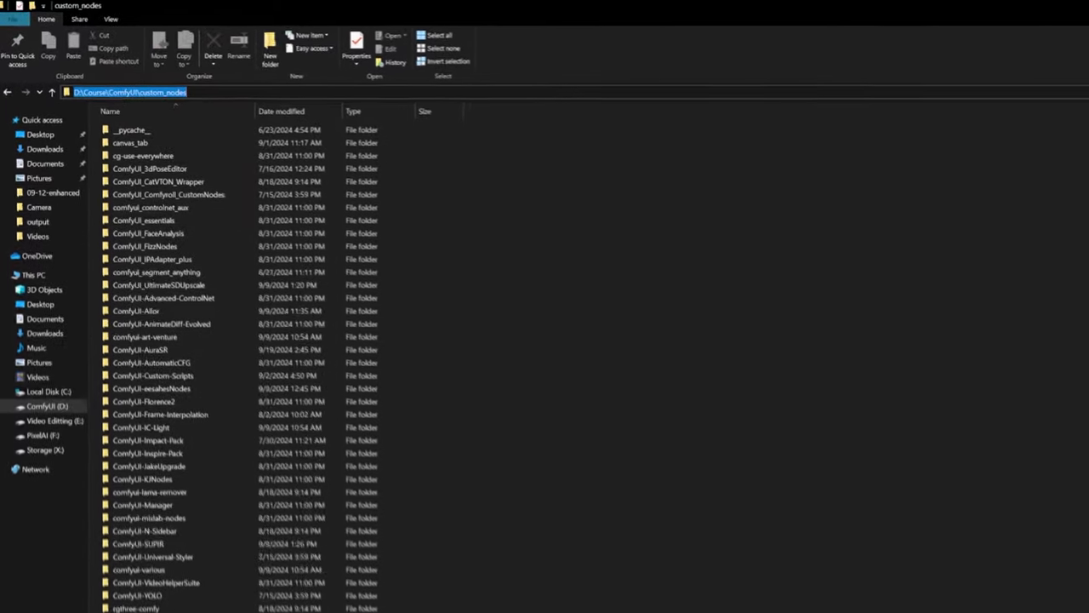
type("cmd")
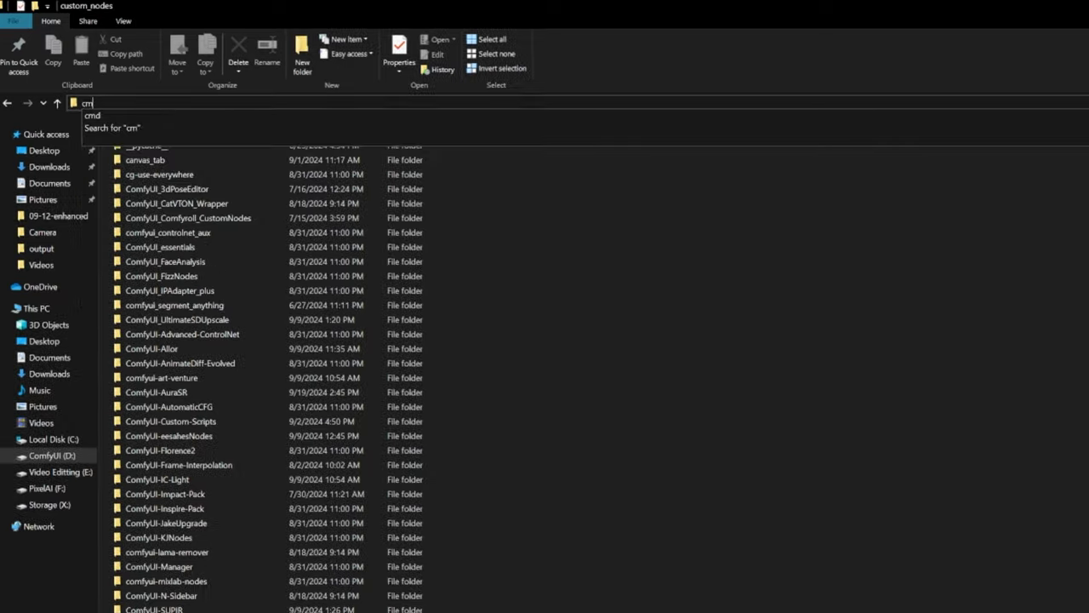
key("Return")
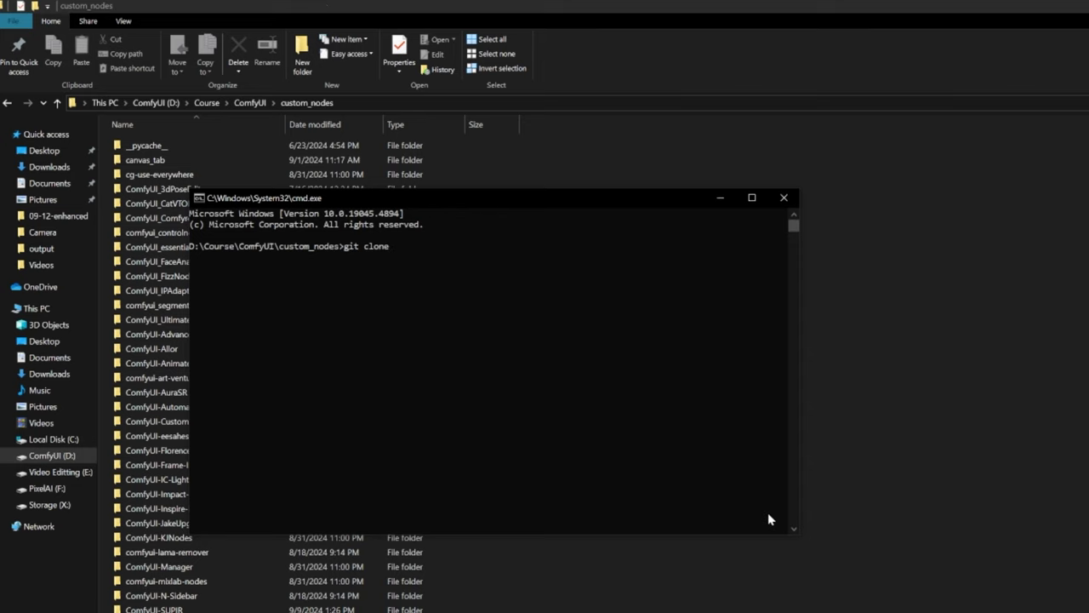
mouse_move(794, 531)
left_mouse_down()
mouse_move(865, 588)
mouse_move(792, 532)
left_mouse_up()
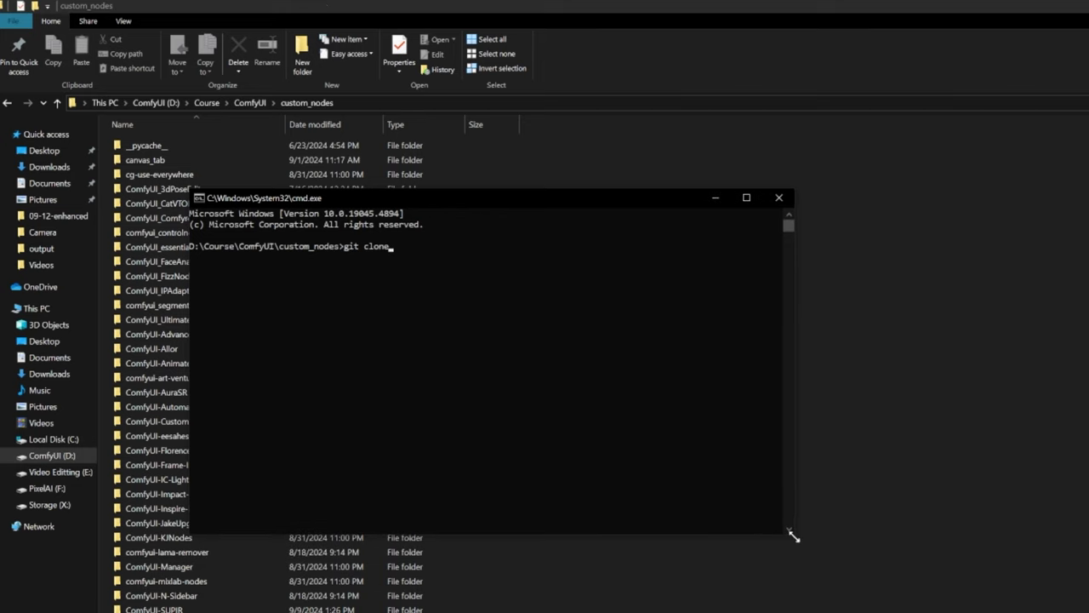
left_click(411, 246)
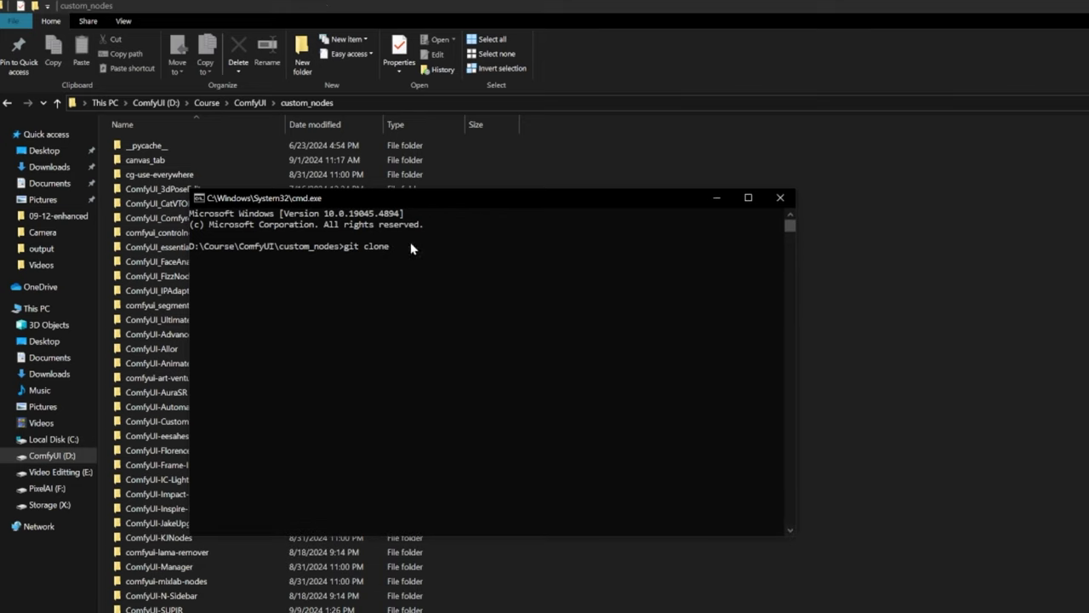
right_click(410, 243)
key("Return")
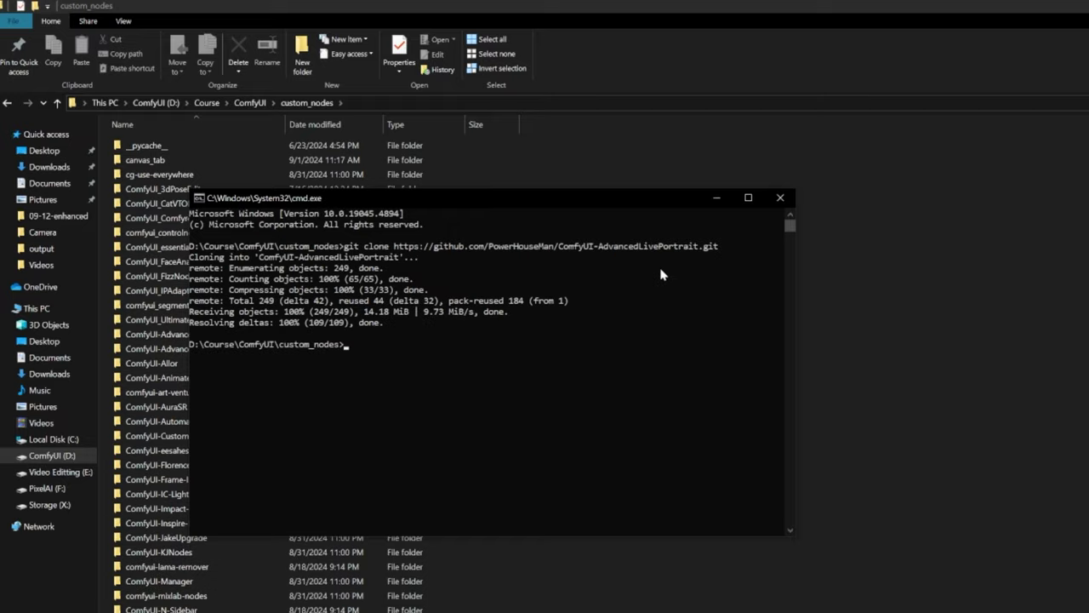
left_click(781, 198)
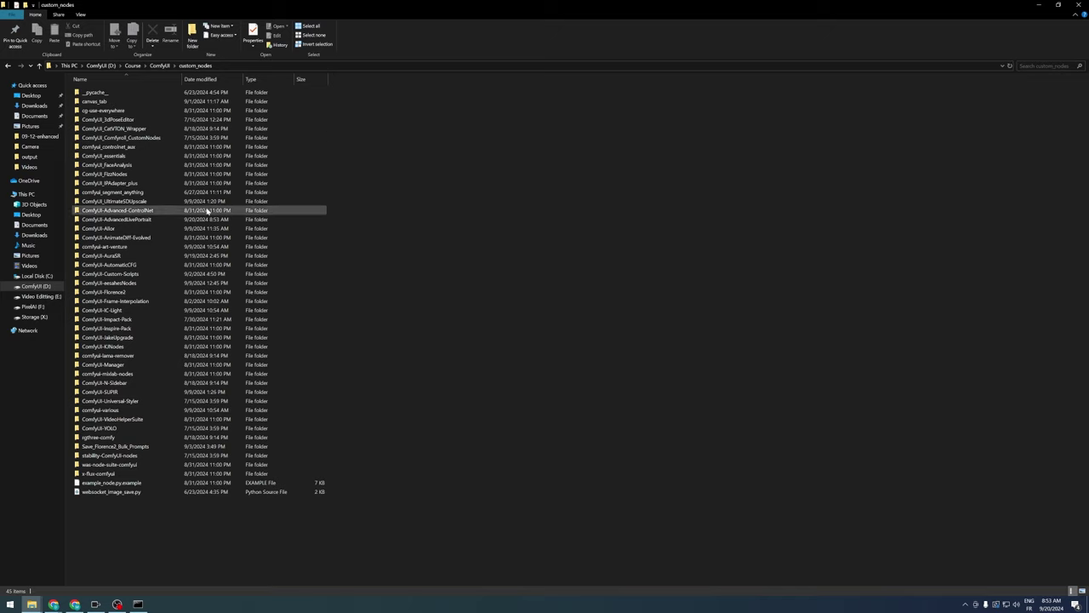
Locate requirements.txt in the cloned ComfyUI-AdvancedLivePortrait folder and return to the main ComfyUI folder
double_click(141, 219)
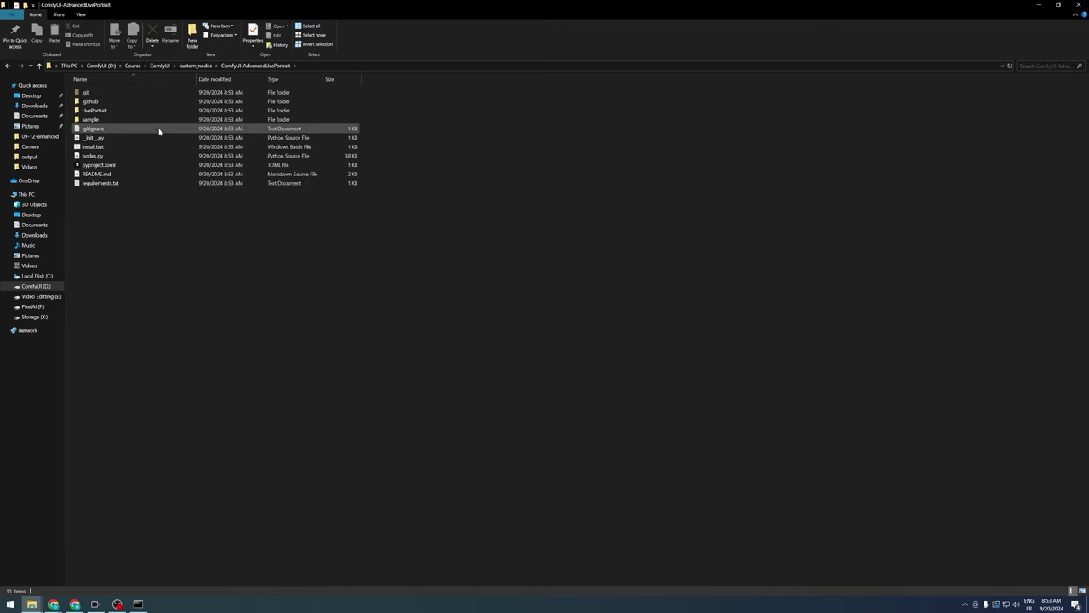
left_click(115, 184)
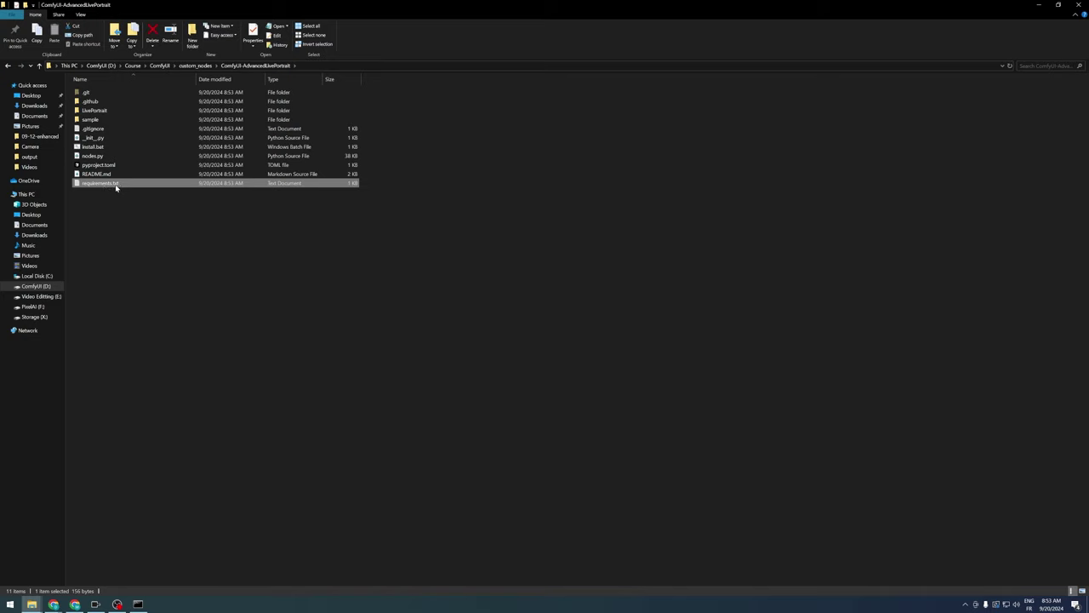
left_click(161, 65)
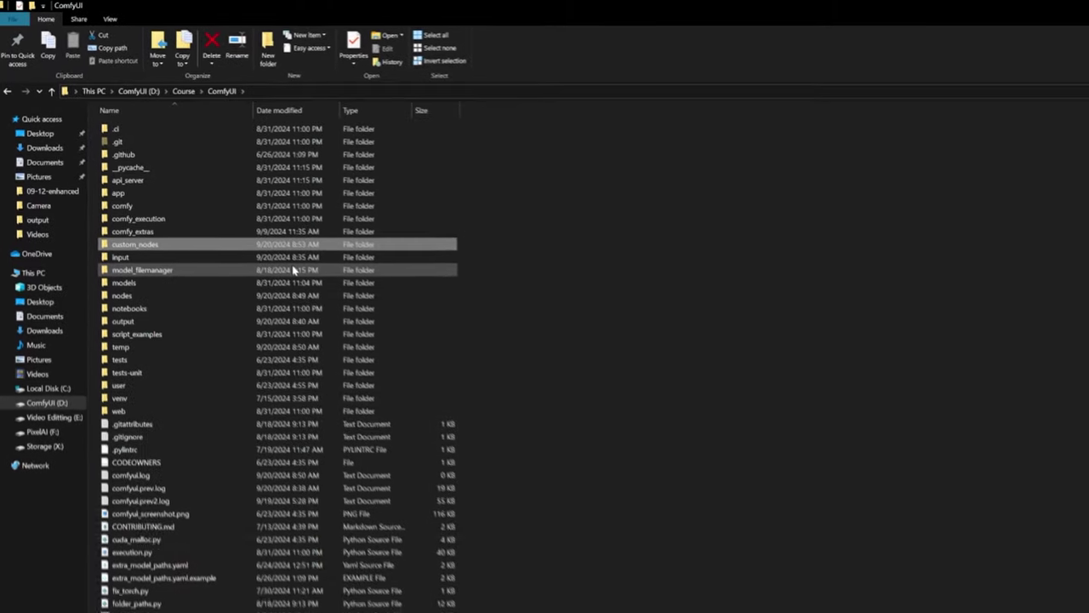
Launch a command prompt in the ComfyUI folder and activate the virtual environment with venv\scripts\Activate
left_click(158, 448)
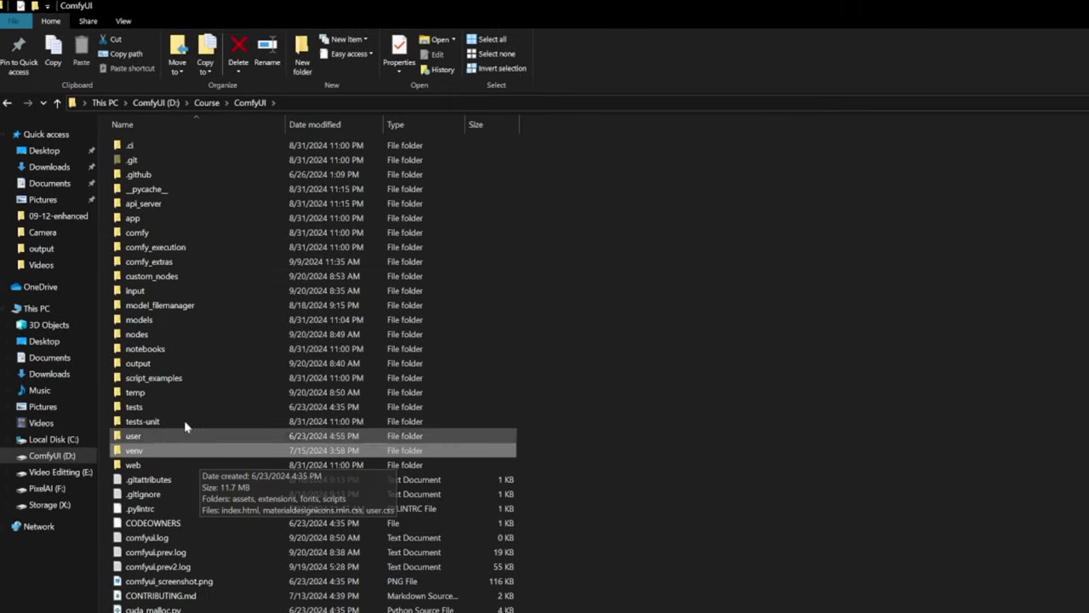
left_click(333, 104)
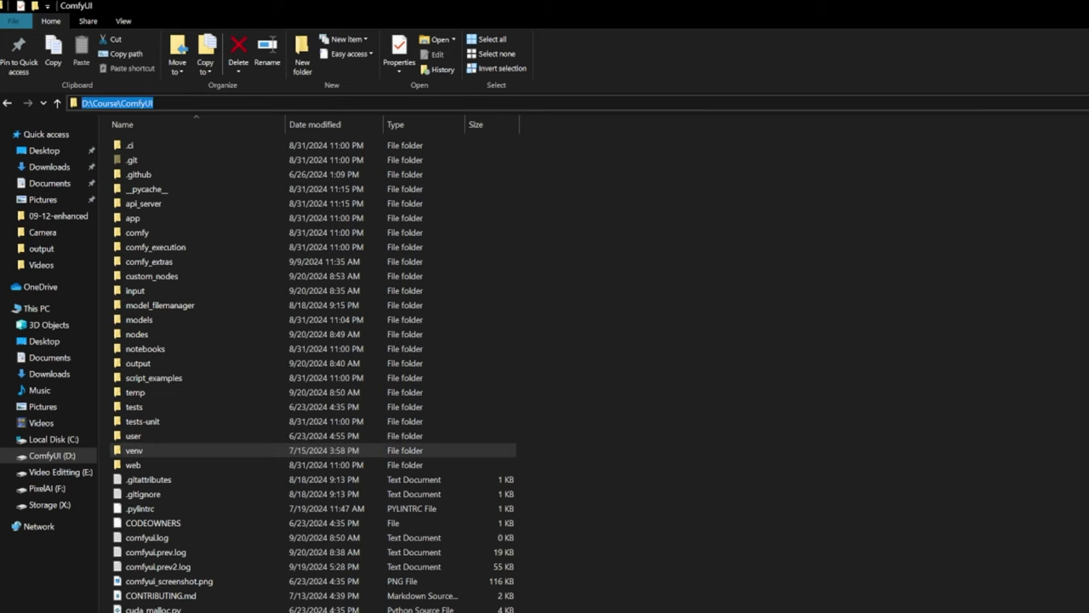
type("cmd")
key("Return")
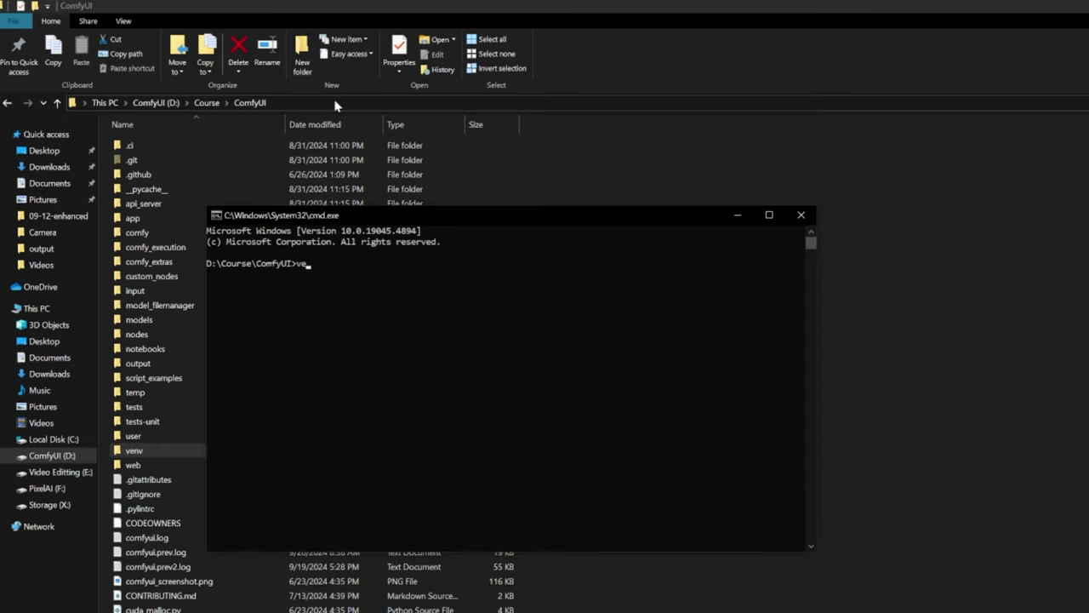
type("venv\\scripts\\Activate")
key("Return")
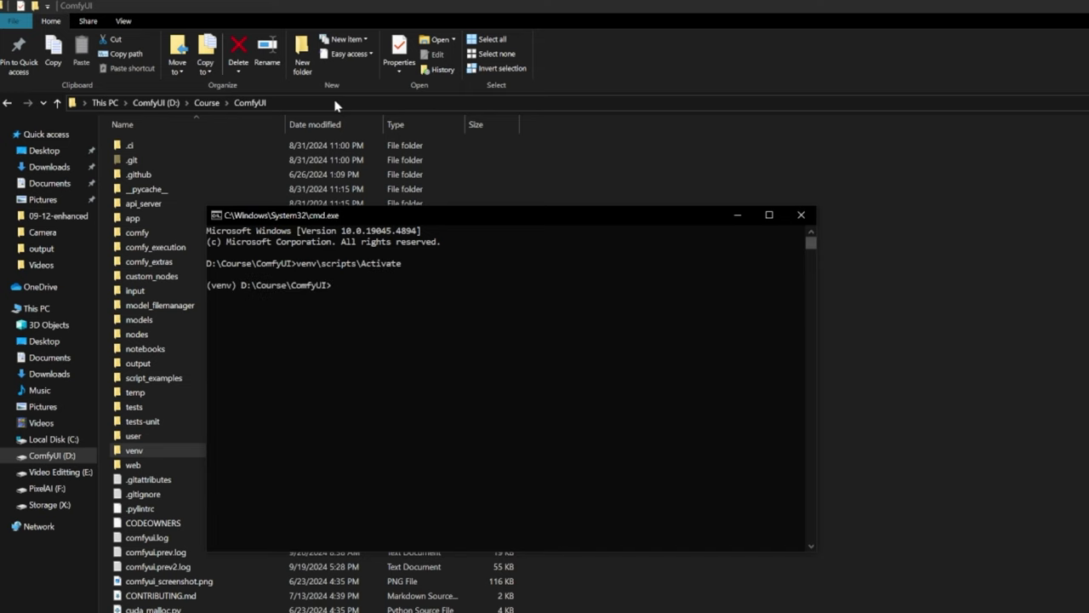
Open ComfyUI-AdvancedLivePortrait inside custom_nodes and copy its full folder path
left_click(158, 276)
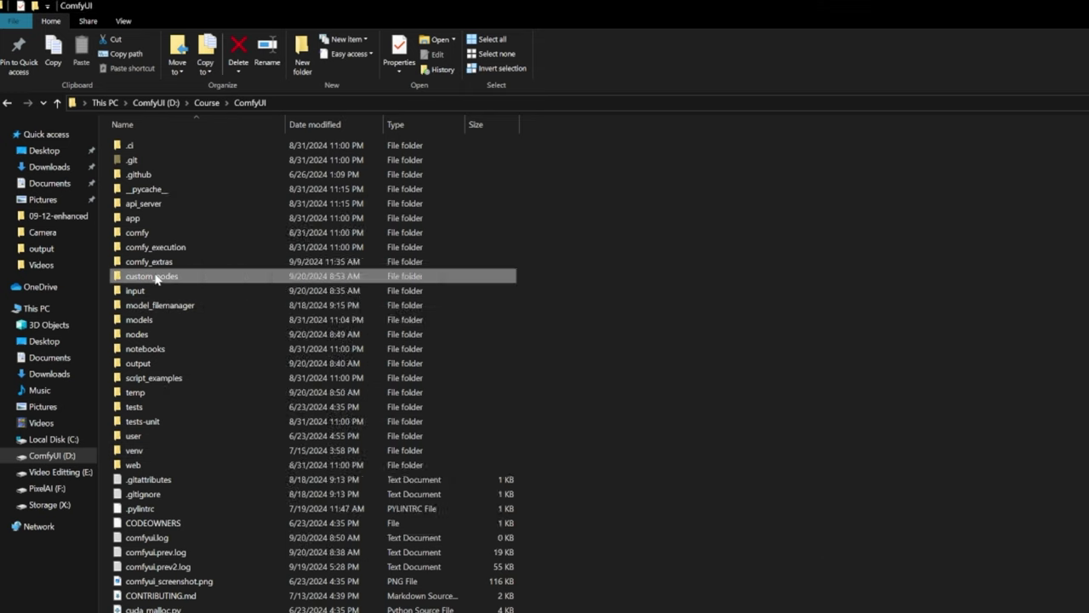
double_click(158, 275)
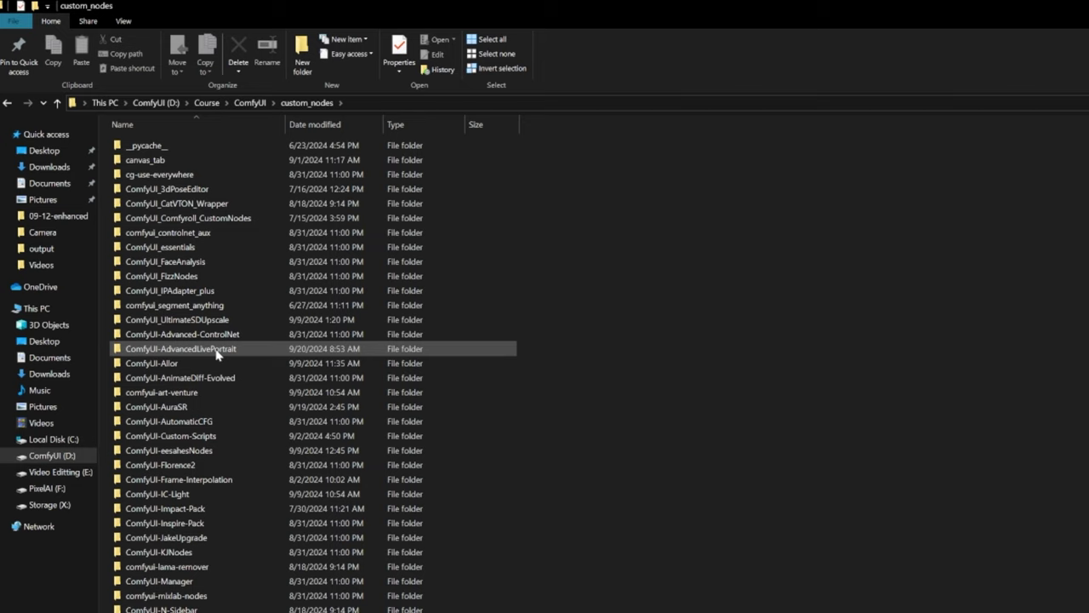
double_click(217, 348)
left_click(440, 103)
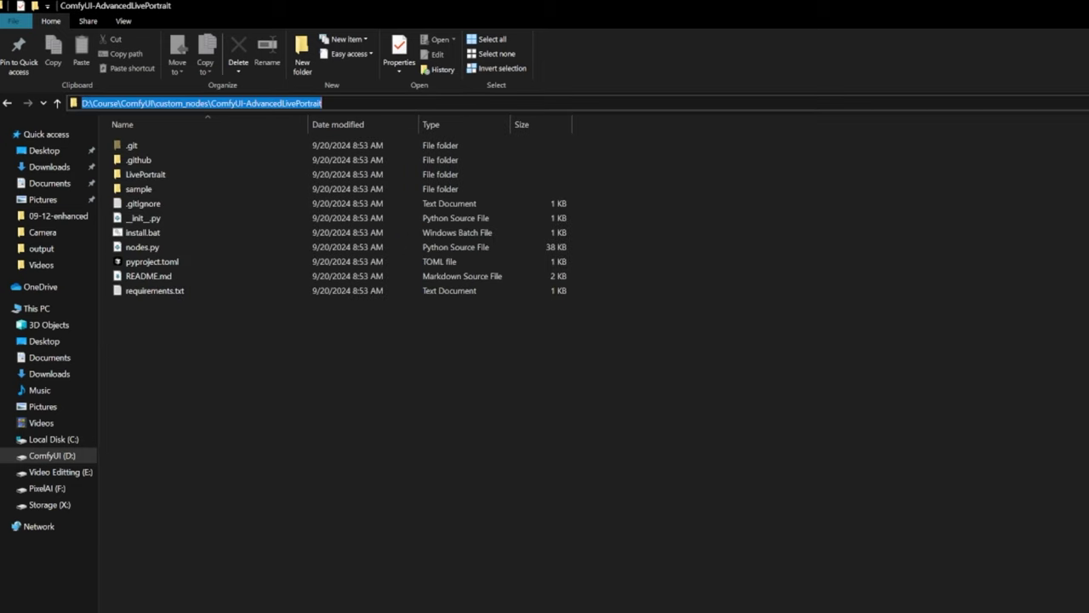
right_click(298, 103)
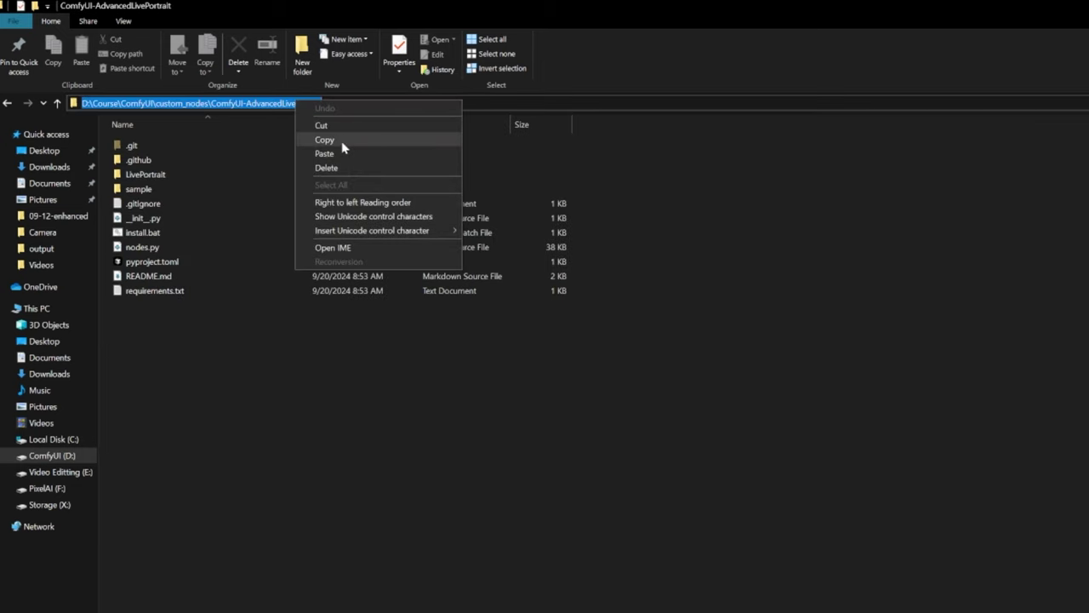
left_click(345, 145)
Run pip install -r D:\Course\ComfyUI\custom_nodes\ComfyUI-AdvancedLivePortrait\requirements.txt in the activated environment and close the command prompt
key("alt+Tab")
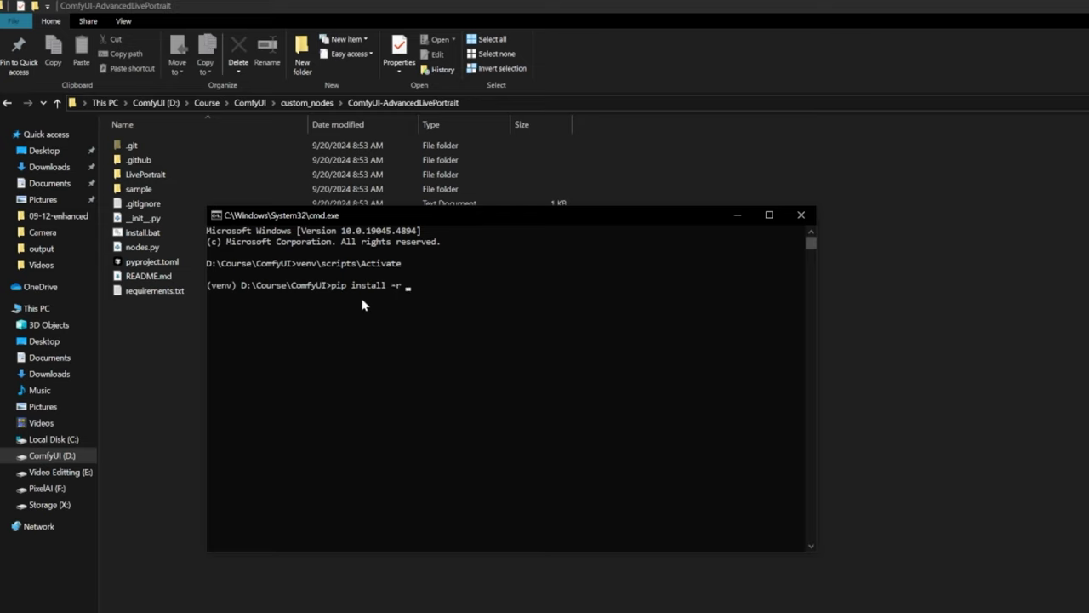
key("ctrl+v")
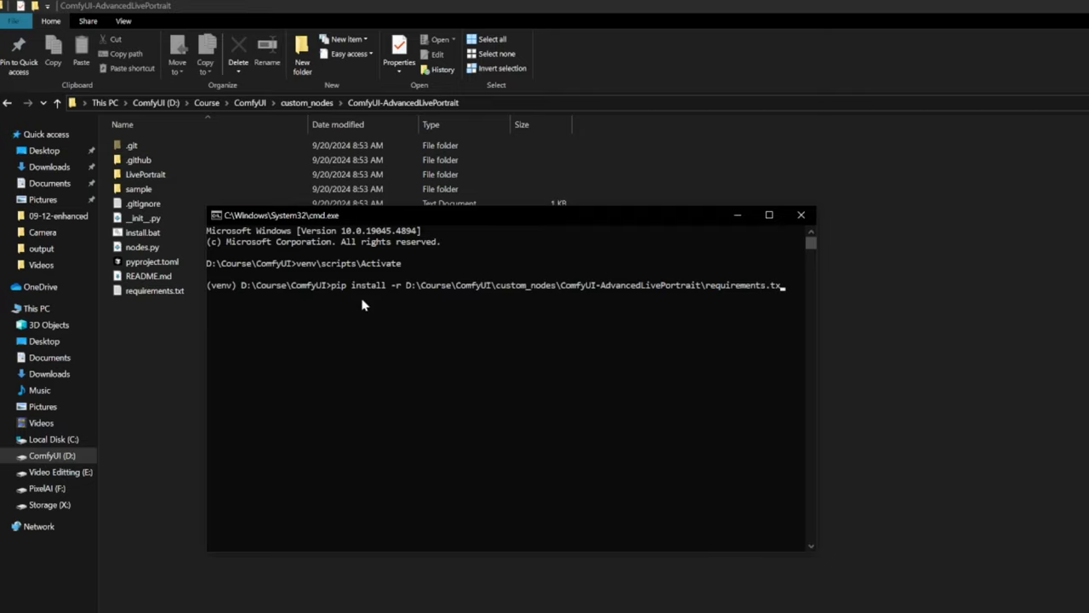
key("Return")
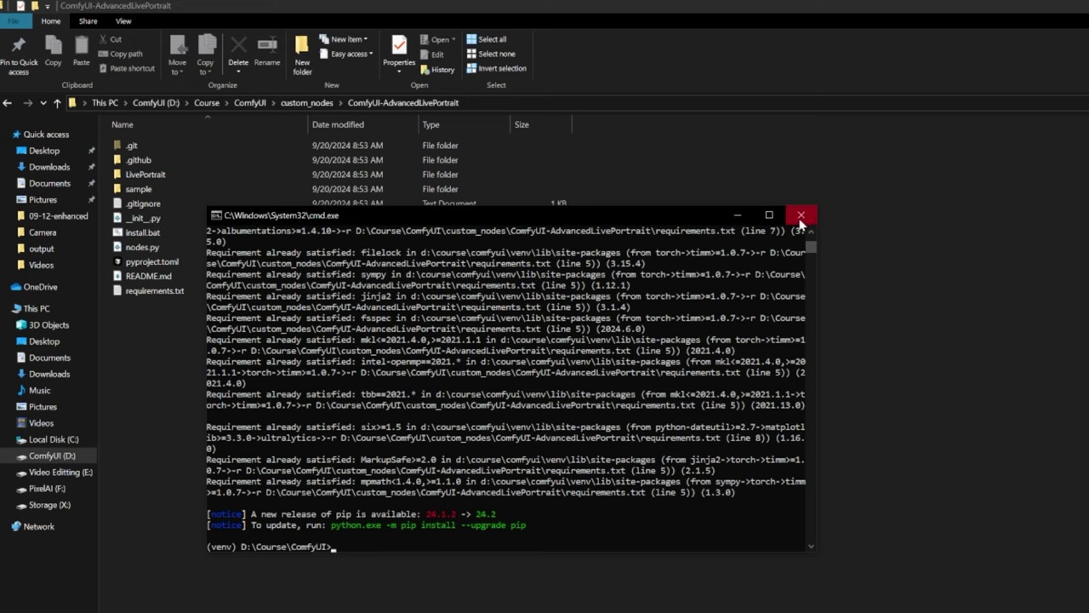
left_click(802, 217)
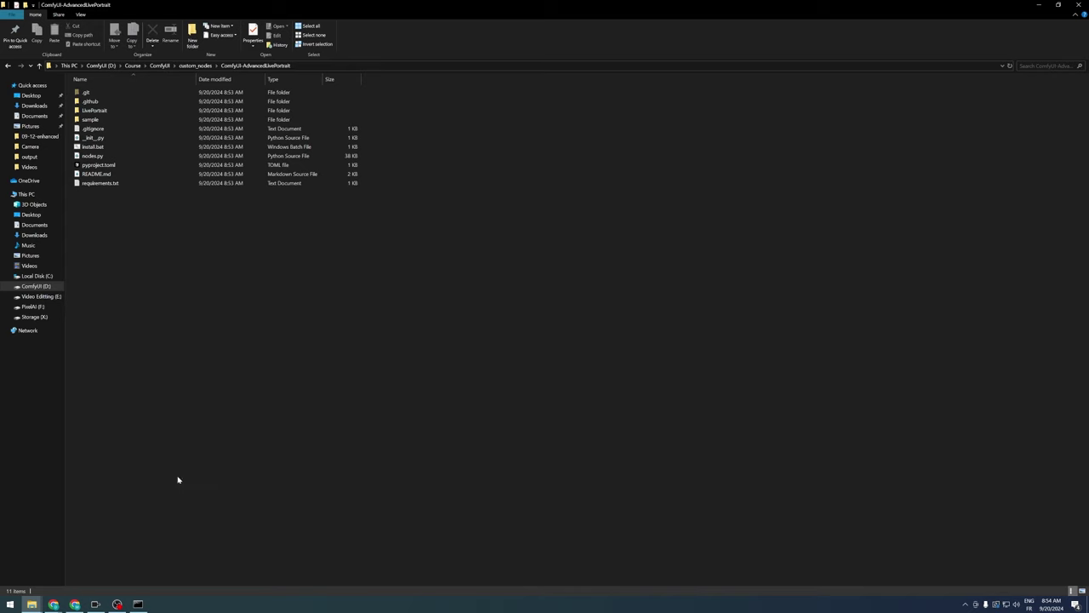
Close the running ComfyUI console and restart ComfyUI with start.bat from its main folder
left_click(138, 604)
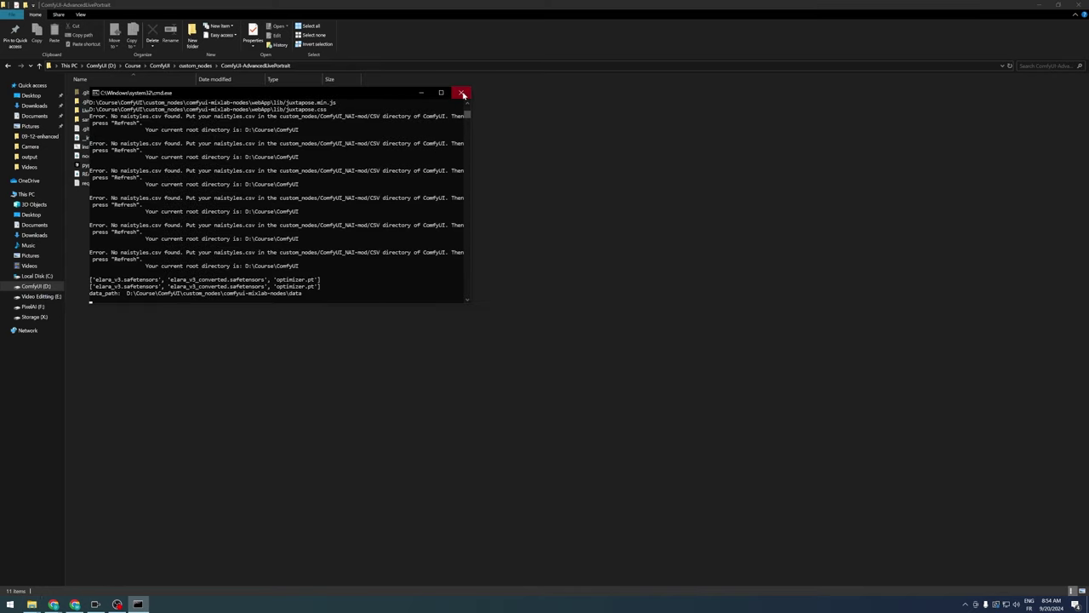
left_click(460, 92)
left_click(162, 67)
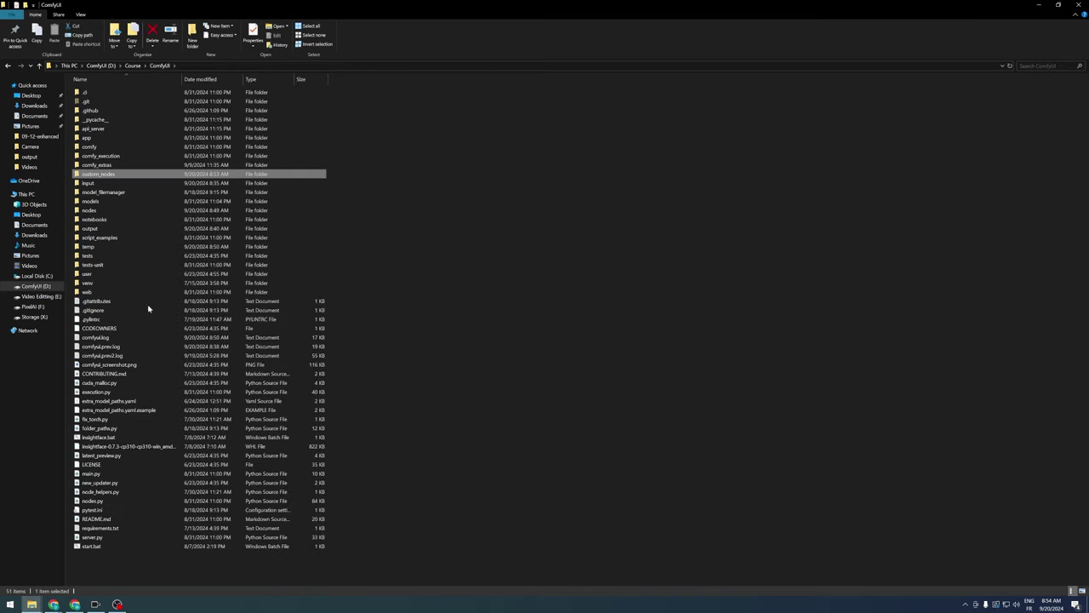
double_click(98, 546)
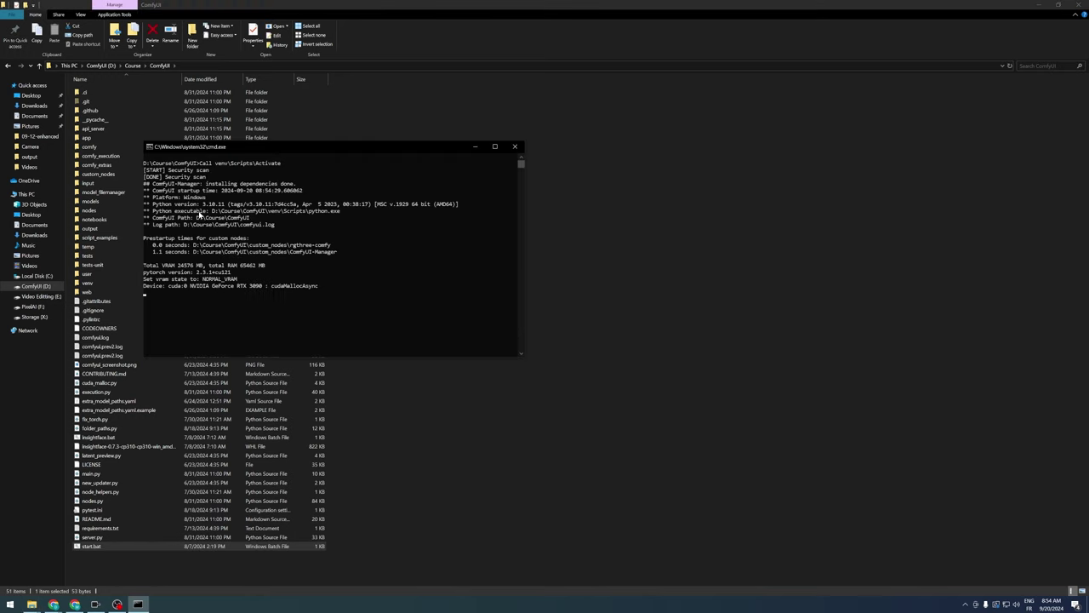
Browse the example workflow files in ComfyUI-AdvancedLivePortrait's sample\workflows folder, displayed as large icons
double_click(110, 175)
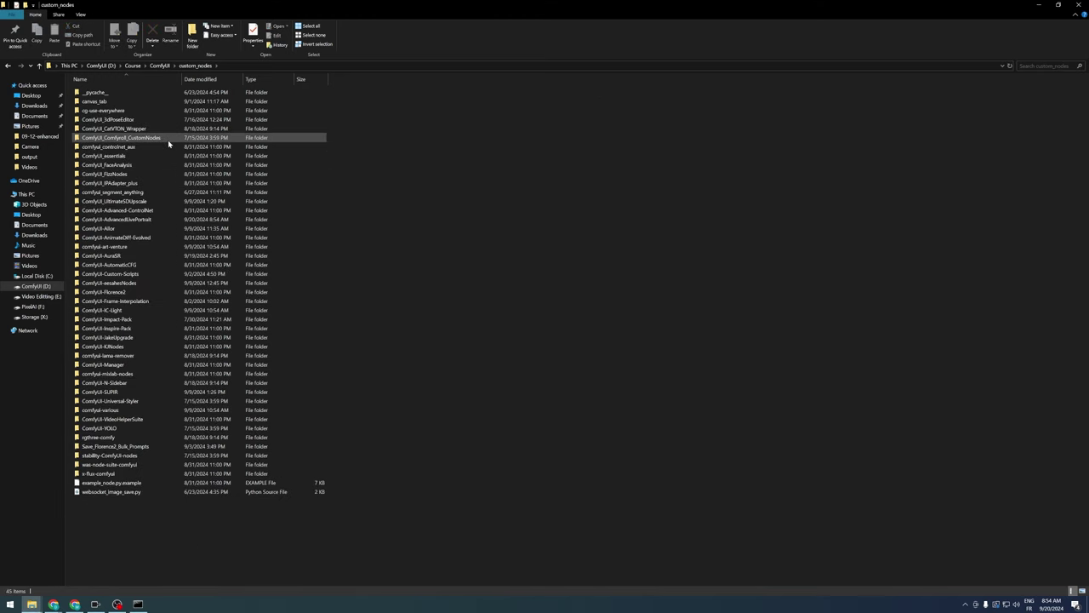
double_click(152, 219)
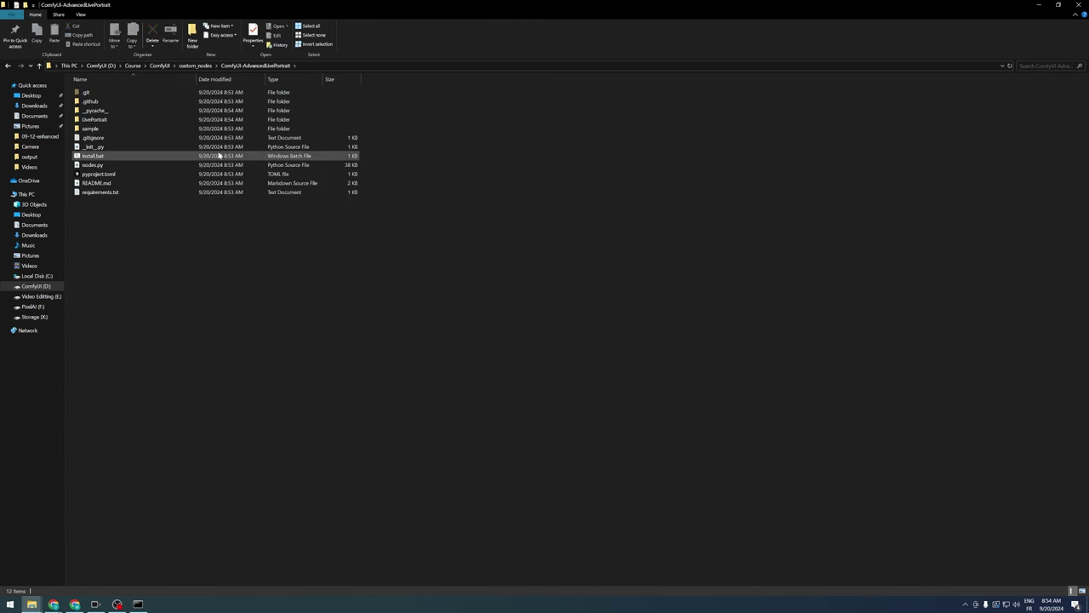
double_click(109, 129)
double_click(121, 101)
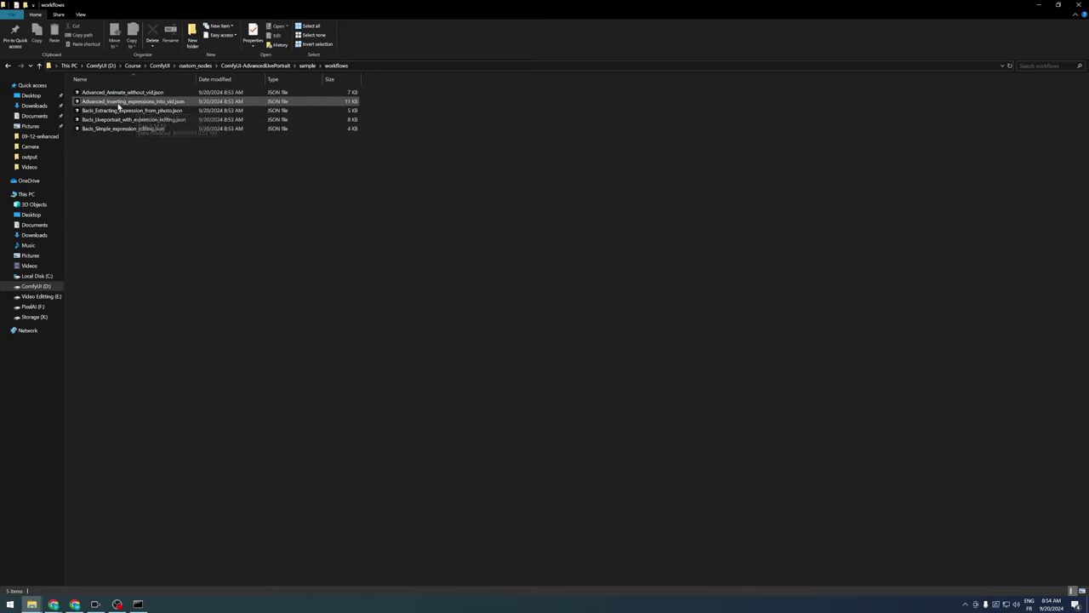
scroll(190, 150, "up", 5, "ctrl")
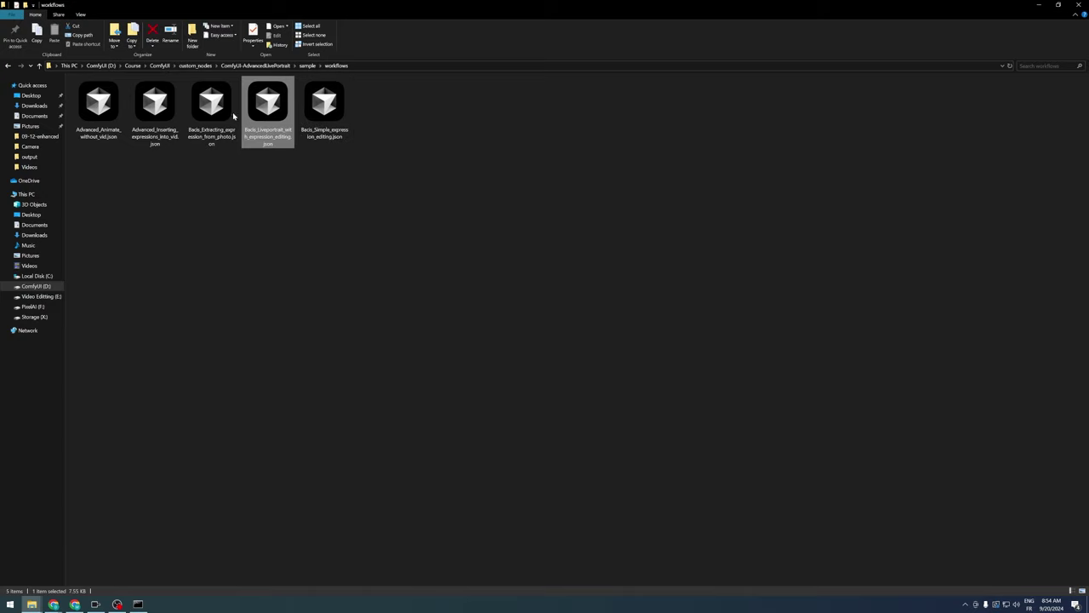
left_click(138, 112)
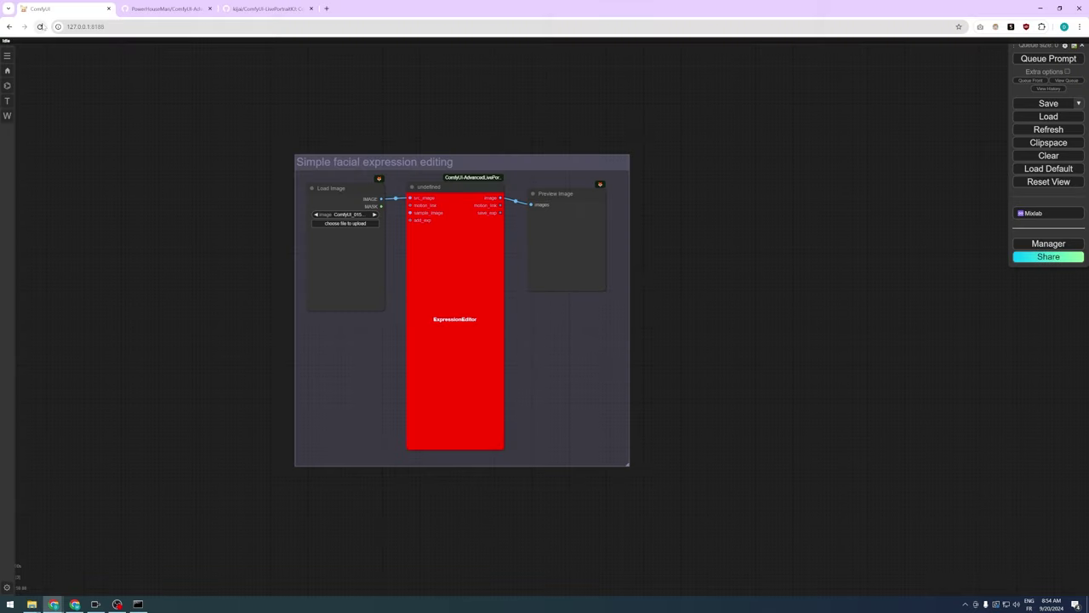
Reload the ComfyUI page so the Simple facial expression editing workflow picks up the installed Expression Editor node
key("F5")
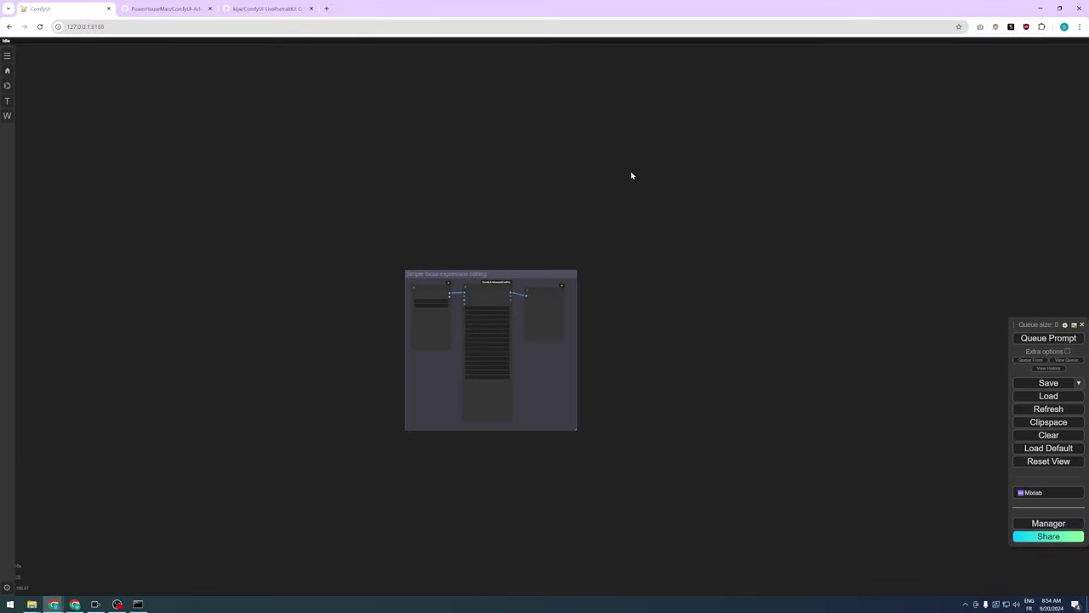
scroll(478, 375, "up", 9)
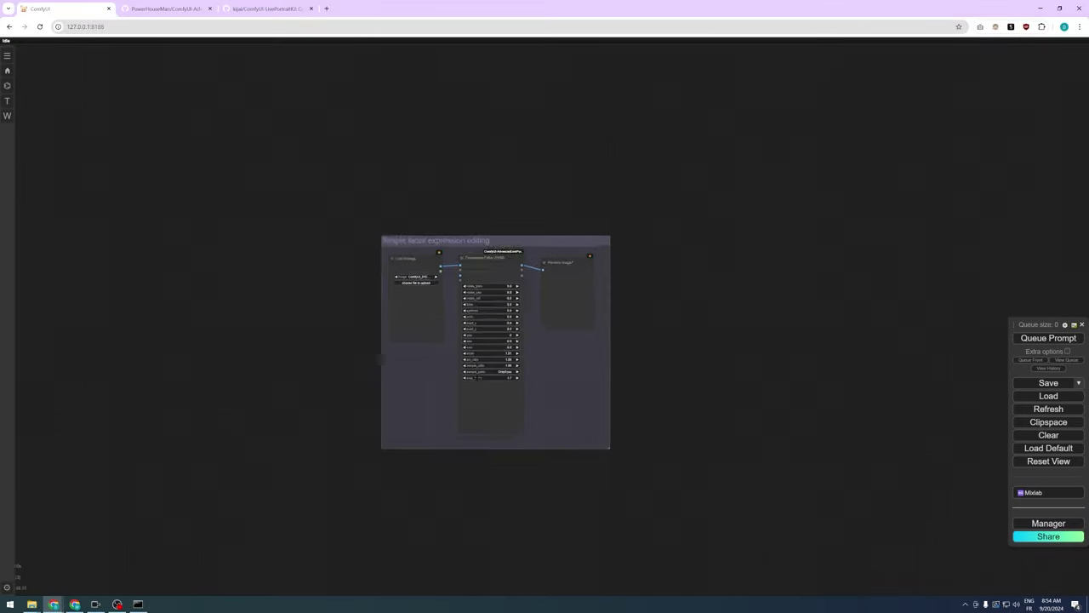
scroll(448, 368, "up", 1)
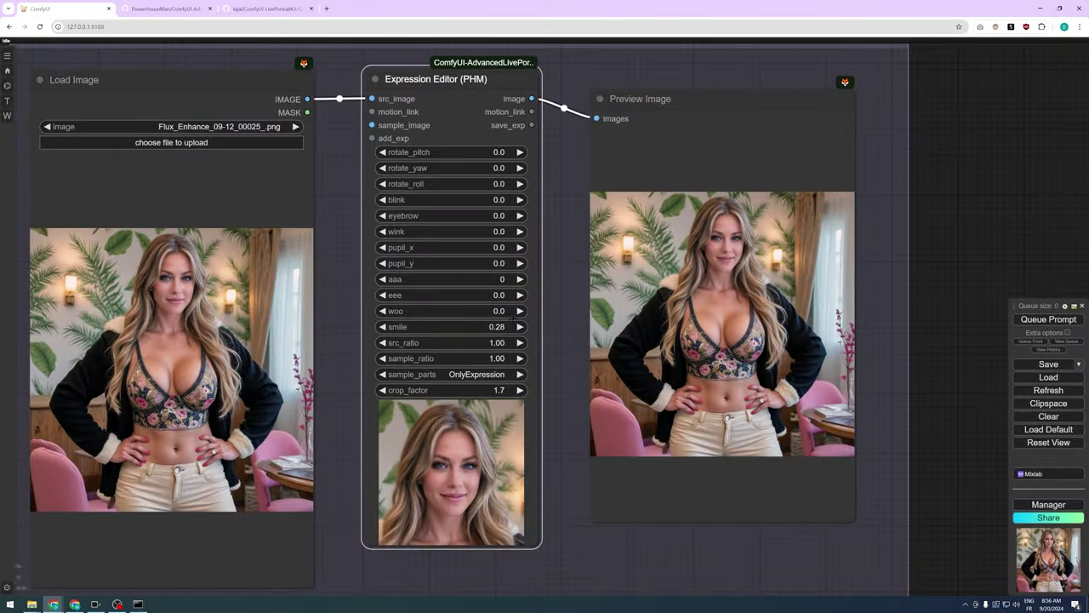
Set eyebrow to 10 and wink to 23.3 on the Expression Editor node and check the winking face in the preview
left_click(1047, 322)
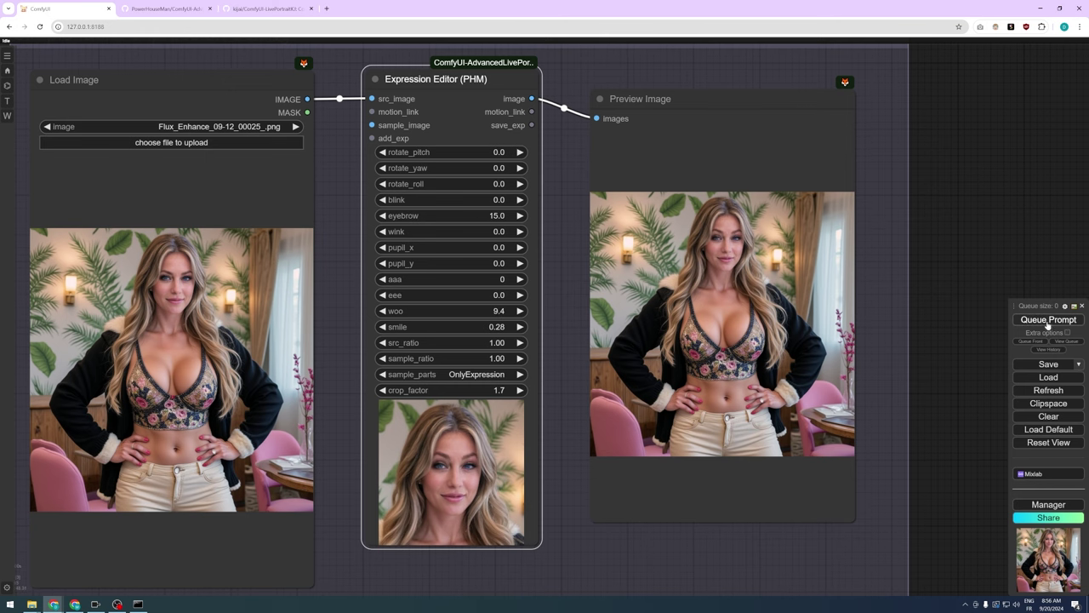
left_click(499, 217)
type("10")
key("Return")
left_click_drag(480, 231, 519, 232)
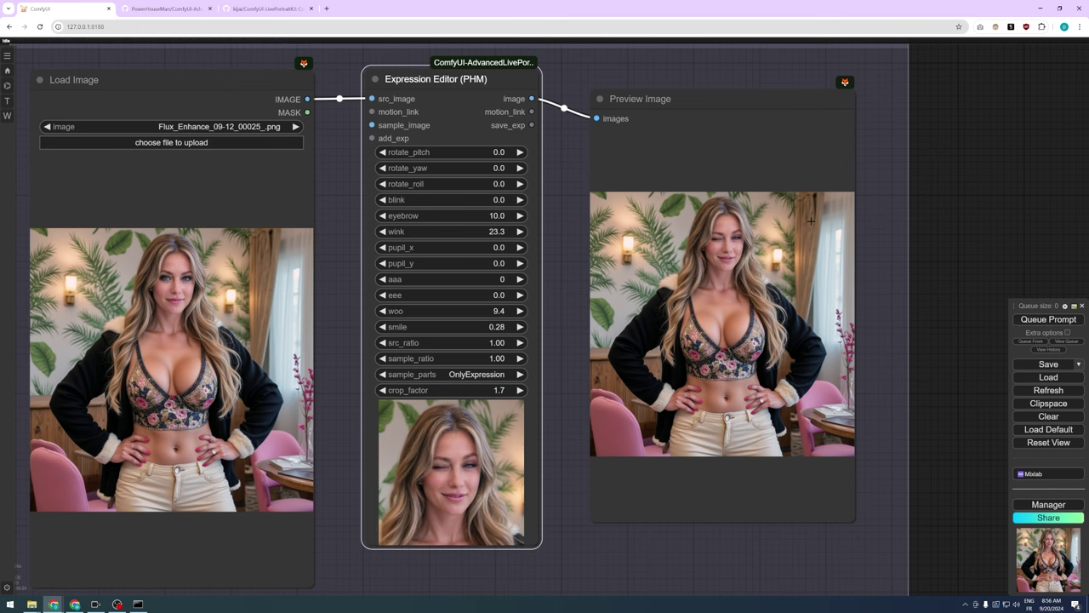
scroll(800, 245, "up", 5)
scroll(800, 246, "down", 6)
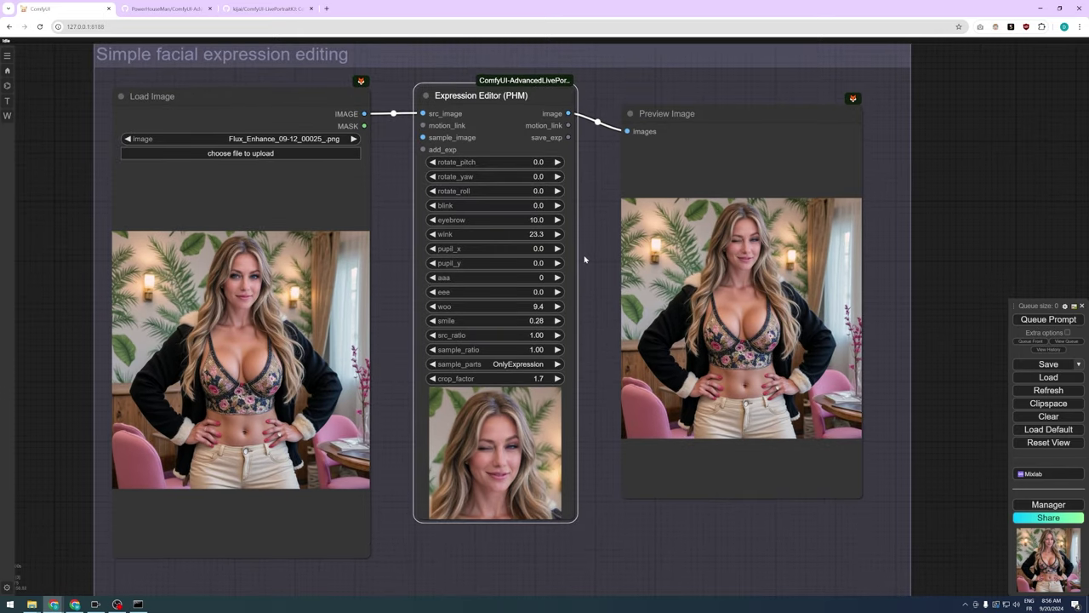
Set aaa to 120, eee to 15 and pupil_y to 15 on the Expression Editor node and run the workflow
left_click_drag(533, 277, 1016, 324)
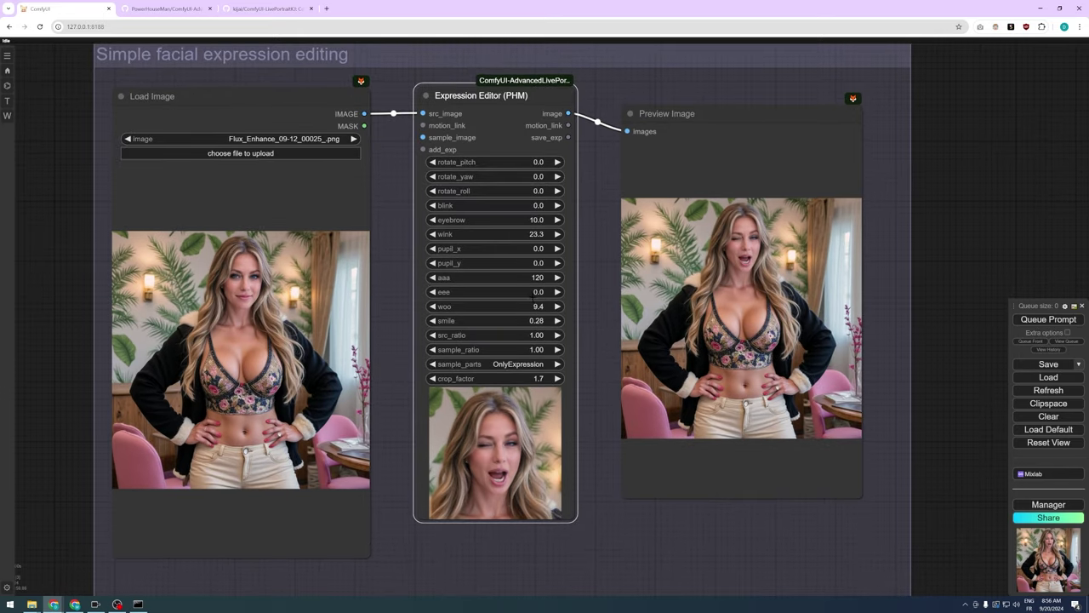
left_click_drag(533, 291, 1021, 321)
left_click_drag(536, 263, 595, 262)
left_click(1029, 323)
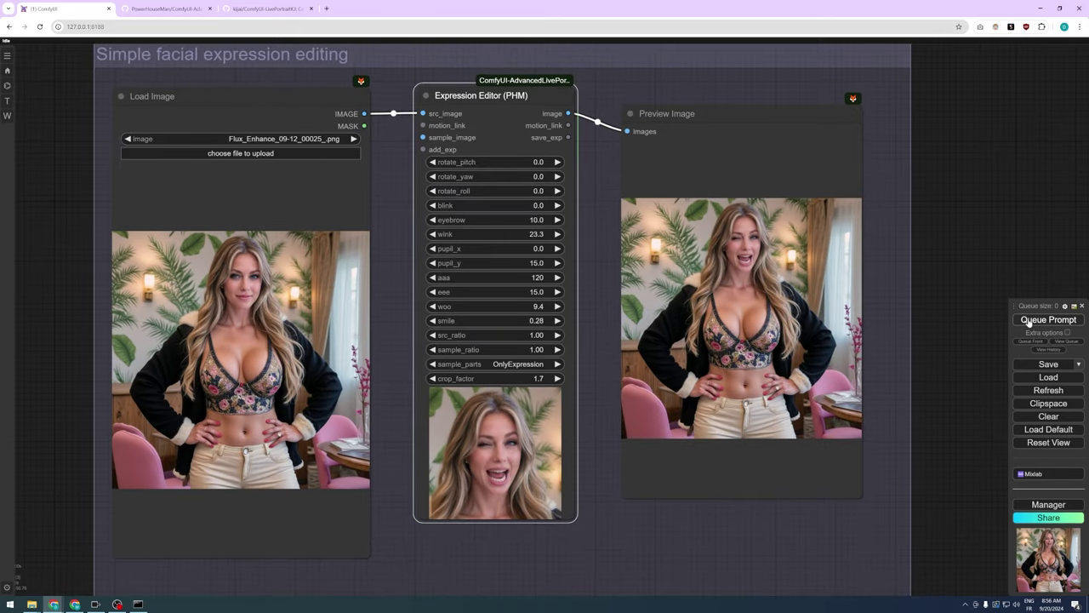
Return pupil_y to 0 on the Expression Editor node and run the workflow again
key("ctrl+z")
left_click(528, 264)
left_click(1041, 324)
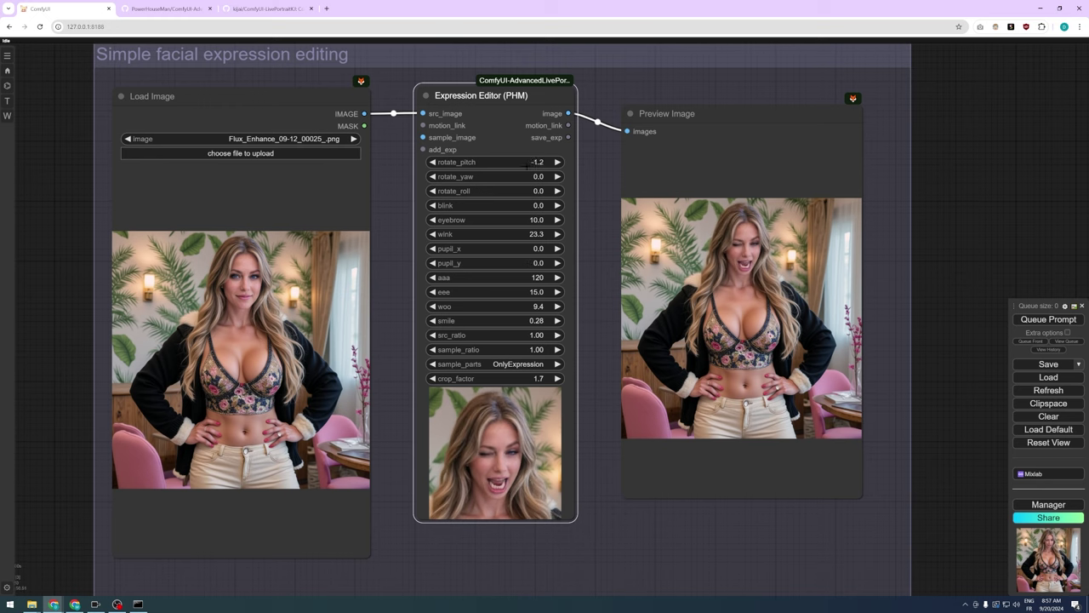
Set aaa to 0 and eee to 5 on the Expression Editor node, regenerating the preview after each change
left_click(493, 279)
type("0")
key("Return")
left_click(1043, 320)
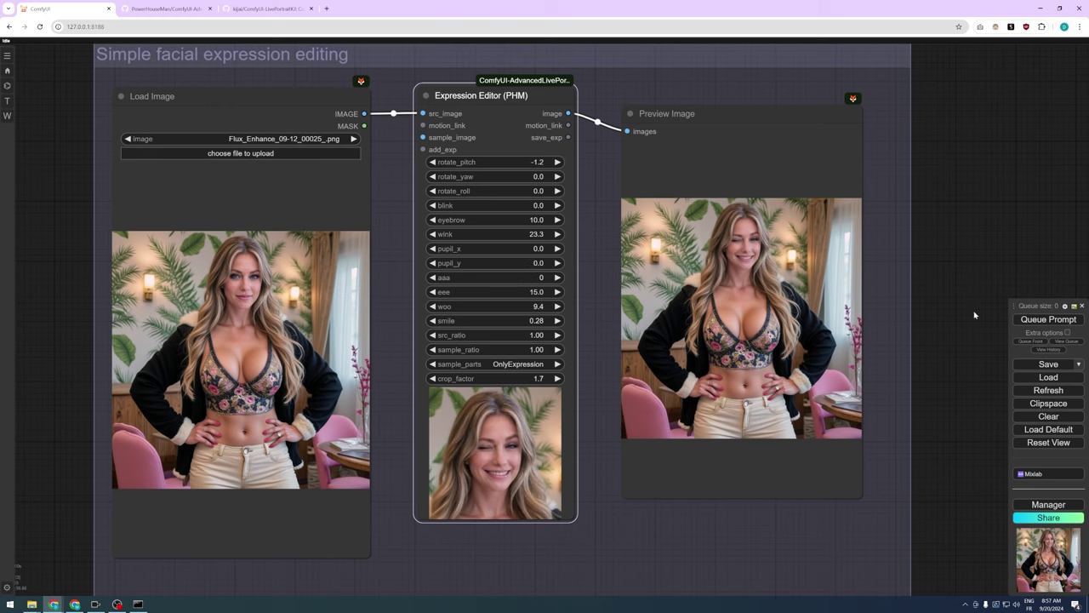
left_click(511, 295)
type("5")
key("Return")
left_click(1035, 323)
Set wink to 0 on the Expression Editor node and regenerate the preview, rerunning it with rotate_yaw at -12.5
left_click(514, 235)
type("0")
key("Return")
left_click(1033, 319)
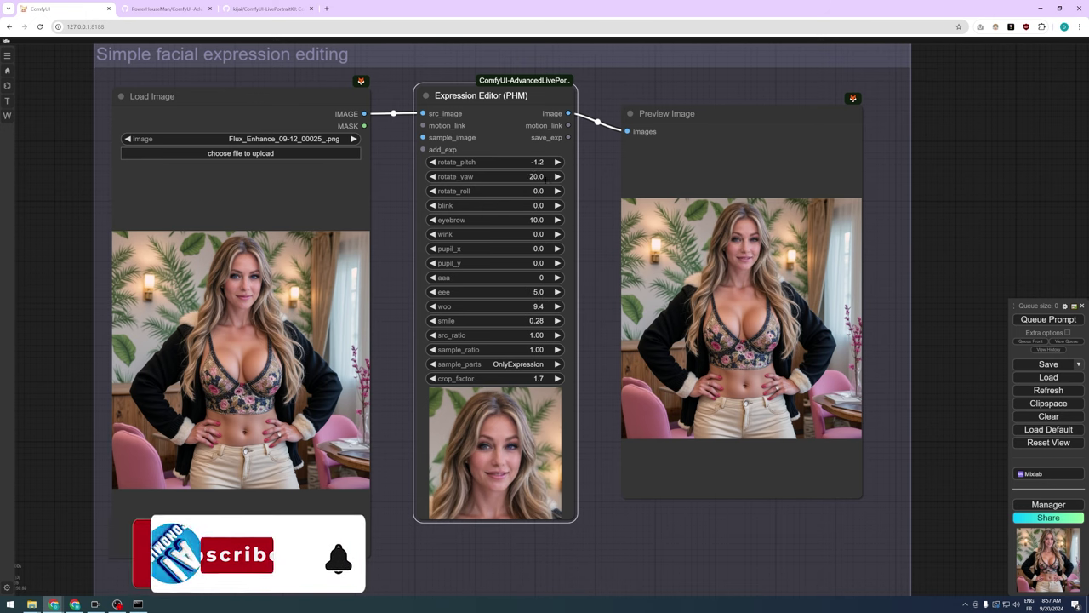
left_click(1032, 319)
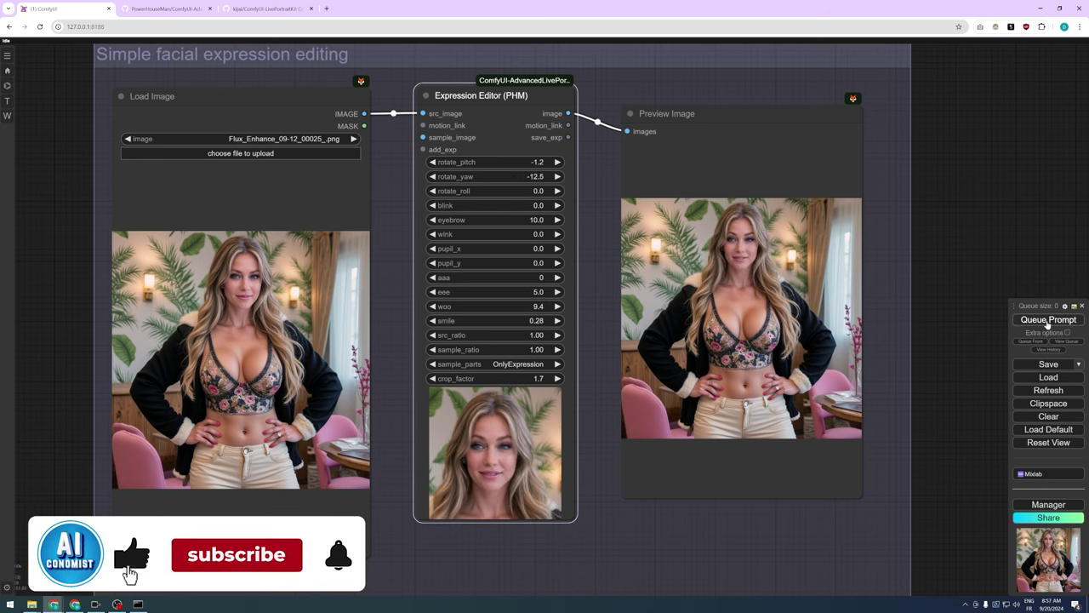
scroll(764, 258, "up", 5)
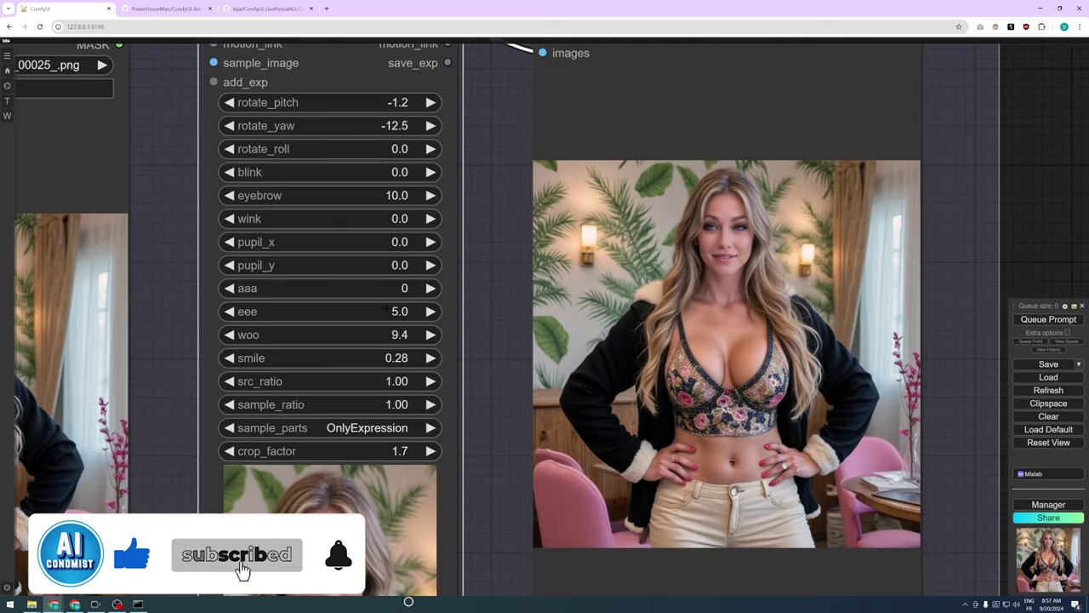